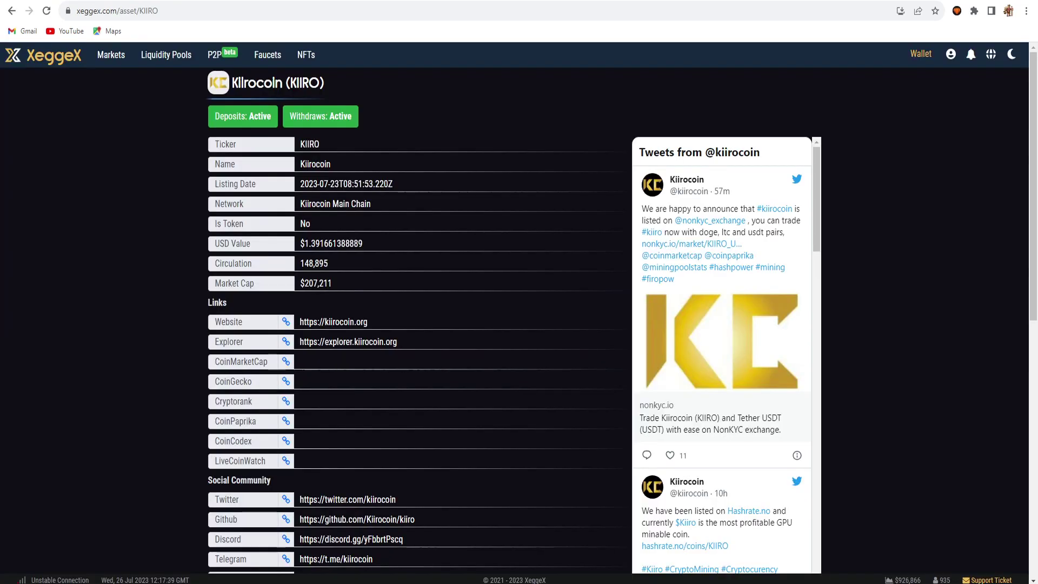
Review Kiirocoin's asset details, project links and markets on XeggeX, along with its official website and block explorer.
{"action": "scroll", "coordinate": [406, 179], "scroll_direction": "down", "scroll_amount": 3}
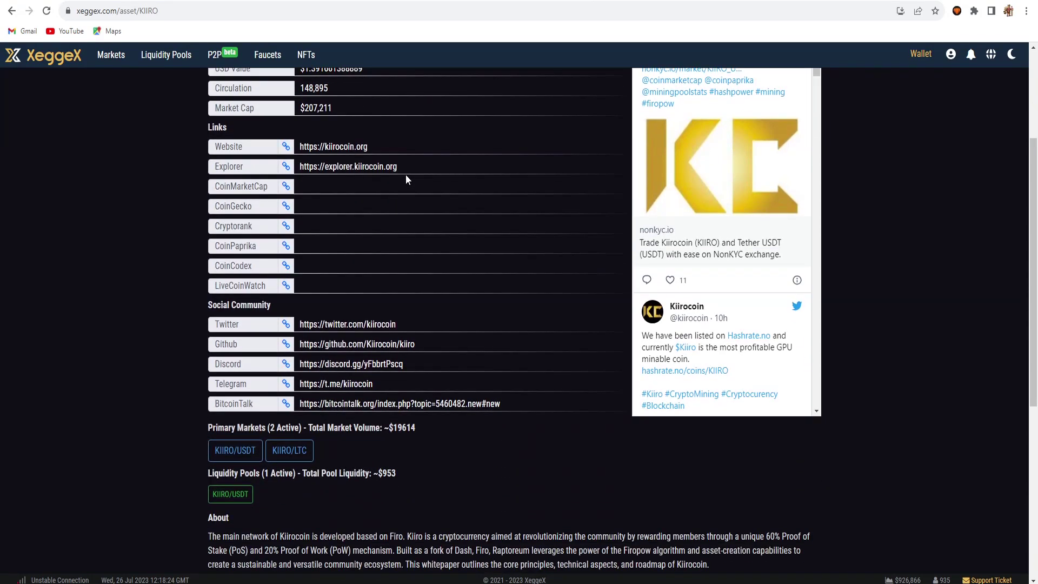
{"action": "scroll", "coordinate": [407, 176], "scroll_direction": "up", "scroll_amount": 4}
{"action": "scroll", "coordinate": [408, 175], "scroll_direction": "down", "scroll_amount": 2}
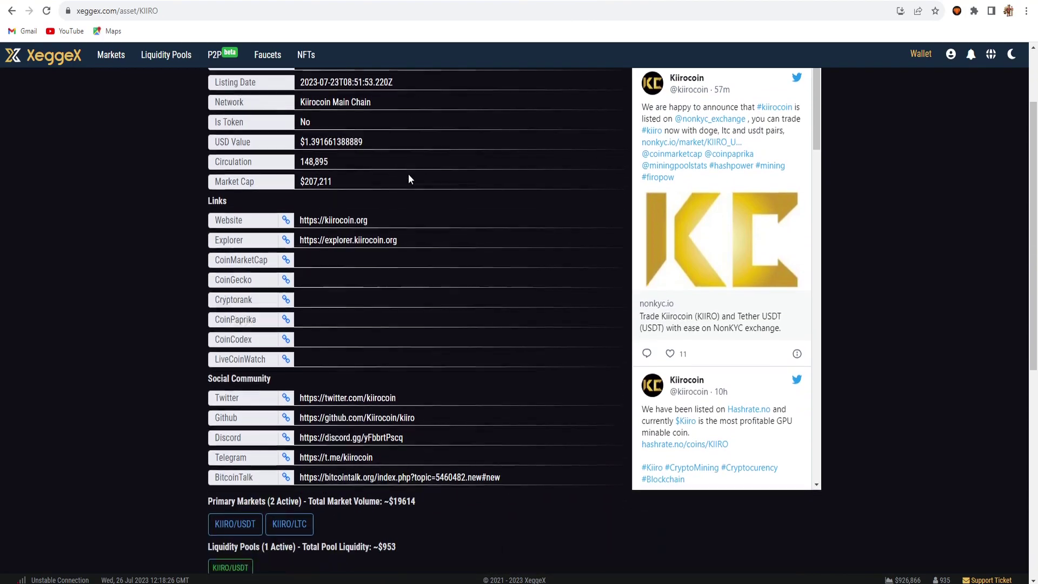
{"action": "scroll", "coordinate": [409, 178], "scroll_direction": "up", "scroll_amount": 2}
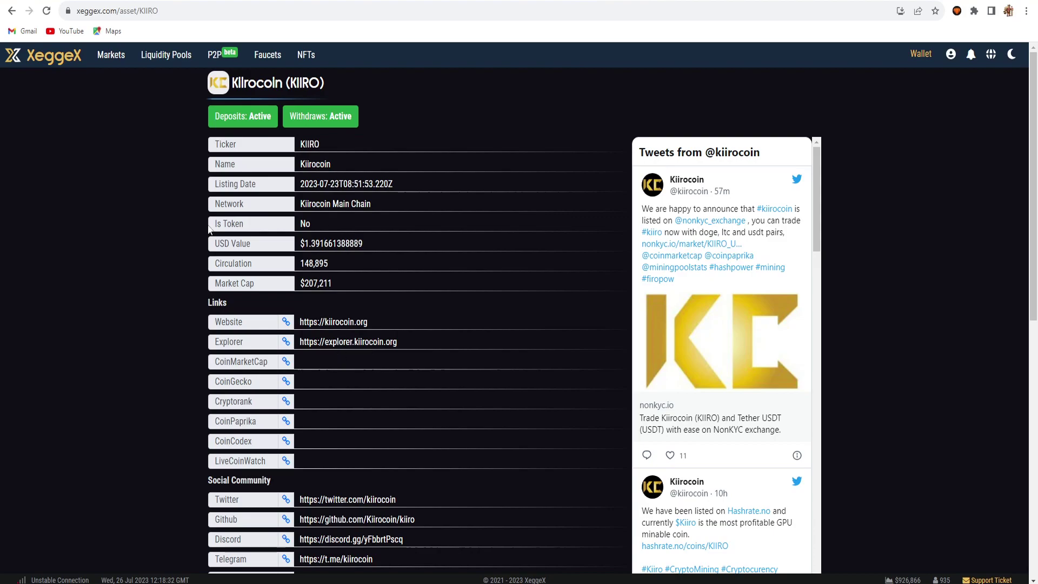
{"action": "key", "text": "ctrl+Tab"}
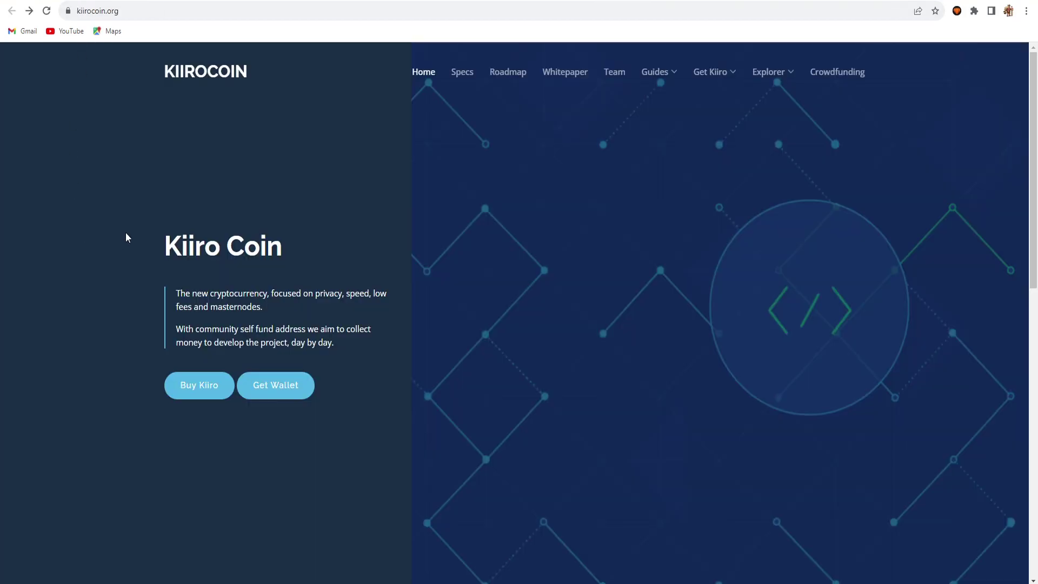
{"action": "left_click", "coordinate": [237, 2]}
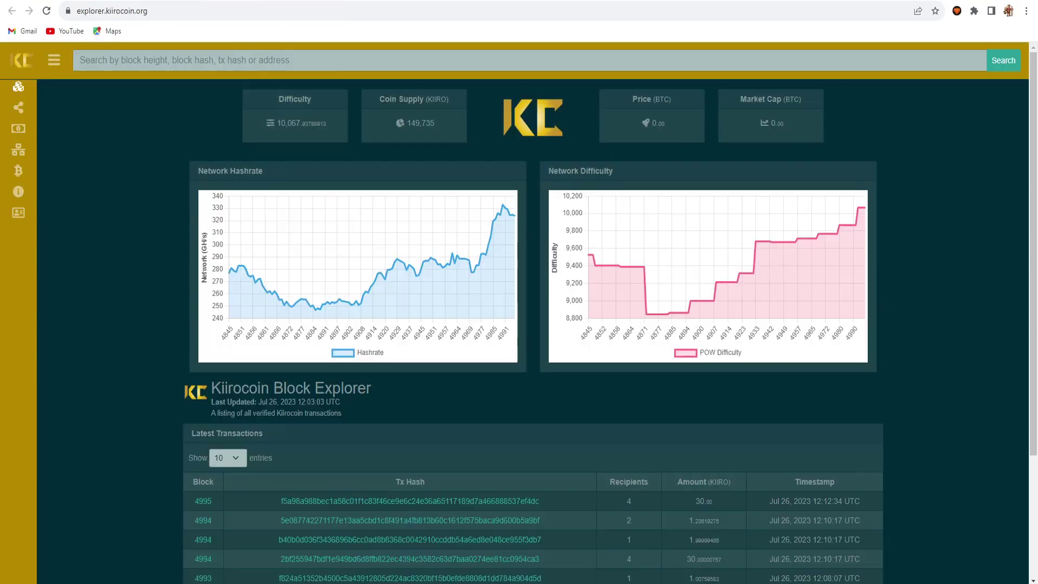
{"action": "left_click", "coordinate": [510, 1]}
{"action": "scroll", "coordinate": [540, 314], "scroll_direction": "down", "scroll_amount": 2}
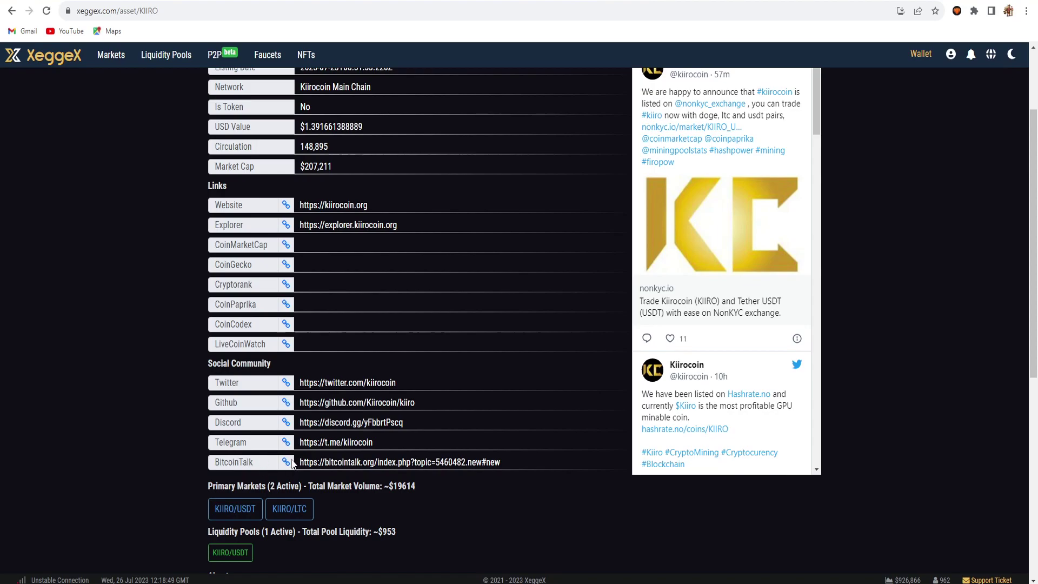
{"action": "left_click", "coordinate": [352, 442]}
{"action": "scroll", "coordinate": [873, 392], "scroll_direction": "up", "scroll_amount": 2}
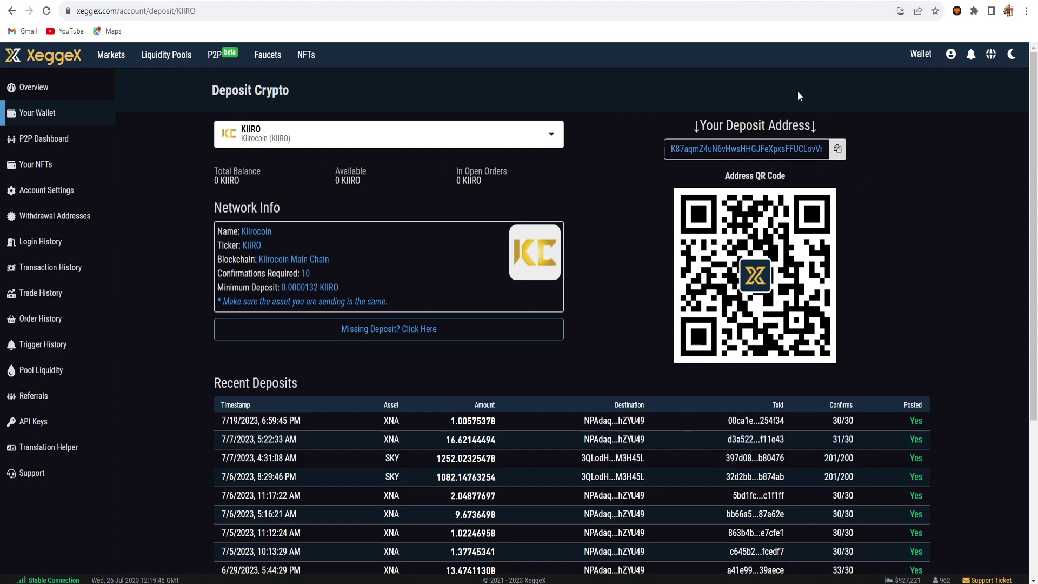
Switch to MiningPoolStats and search its coin list for "kiiro" and "kiro".
{"action": "key", "text": "ctrl+Tab"}
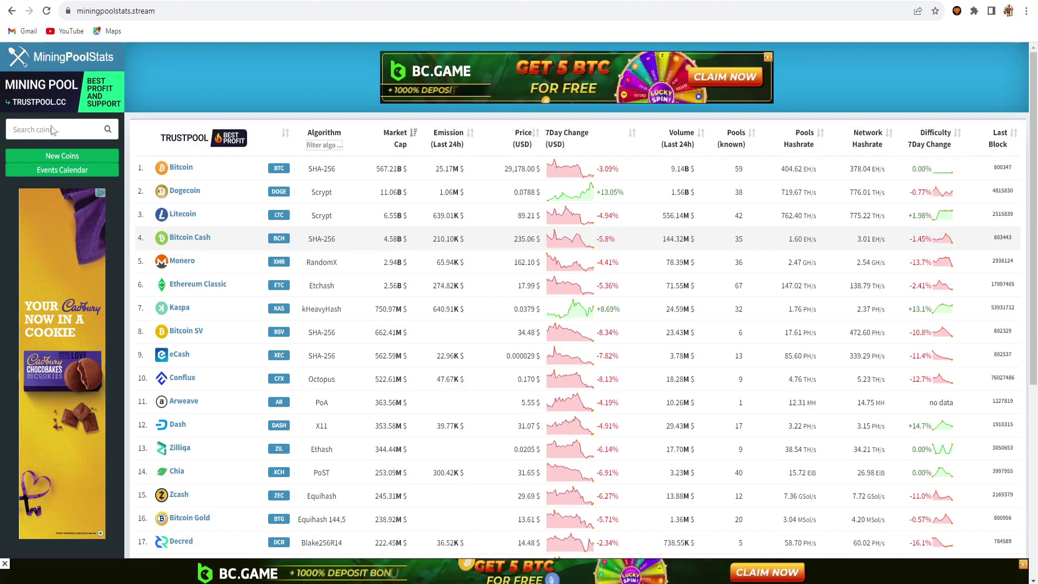
{"action": "left_click", "coordinate": [50, 128]}
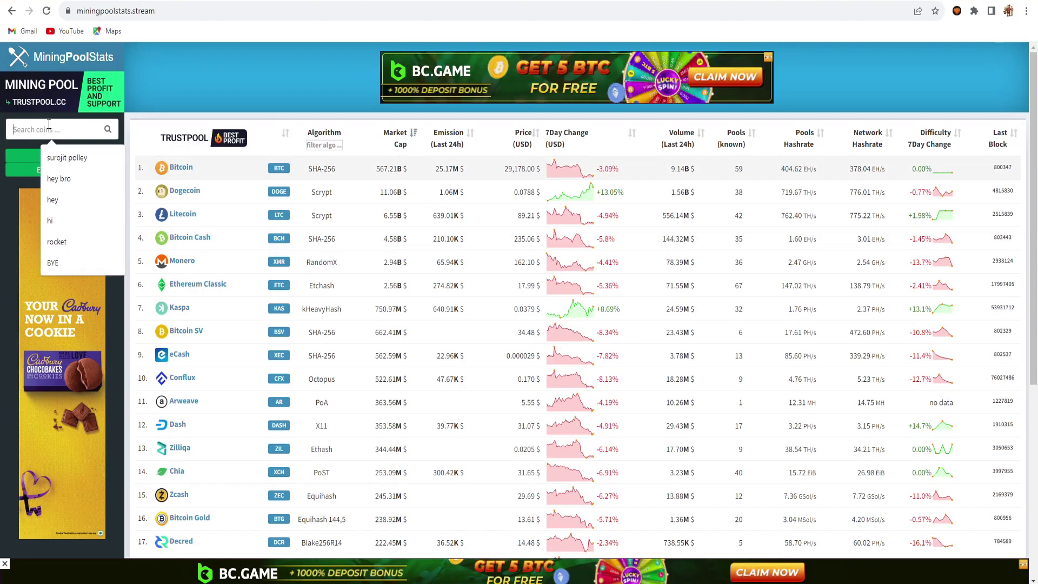
{"action": "type", "text": "kiiro"}
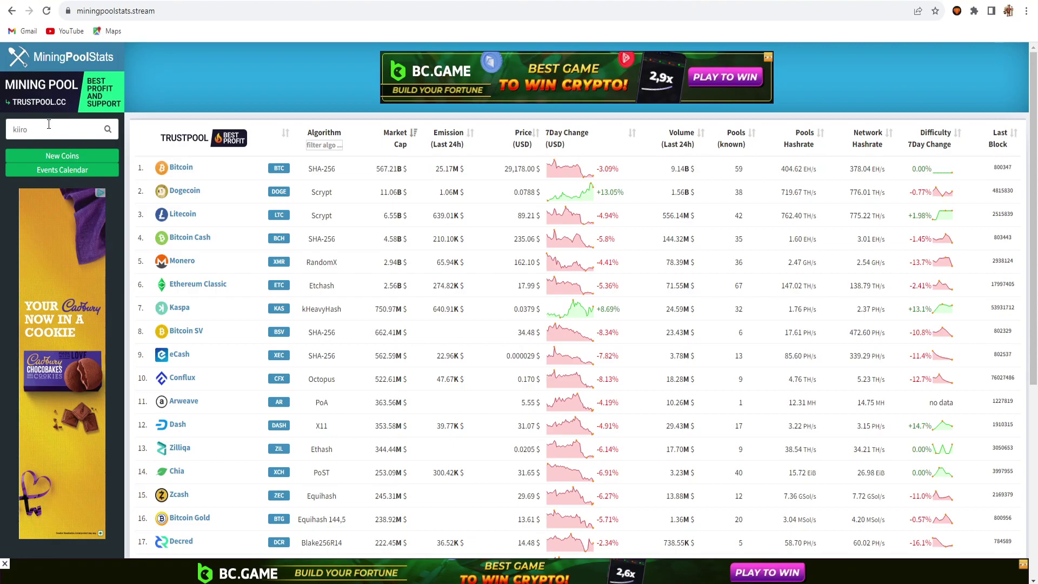
{"action": "key", "text": "BackSpace"}
{"action": "key", "text": "BackSpace"}
{"action": "key", "text": "BackSpace"}
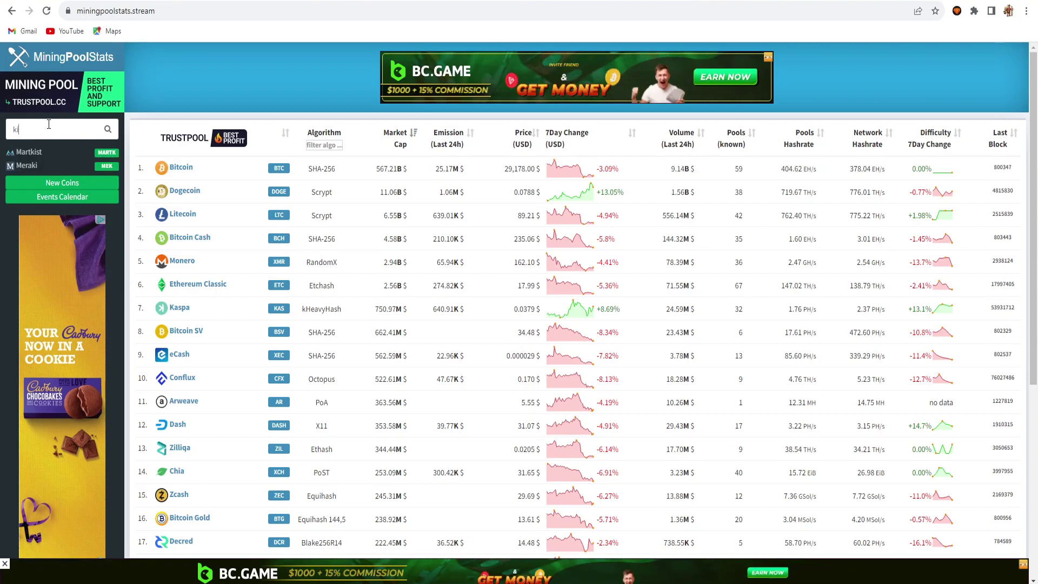
{"action": "type", "text": "ro"}
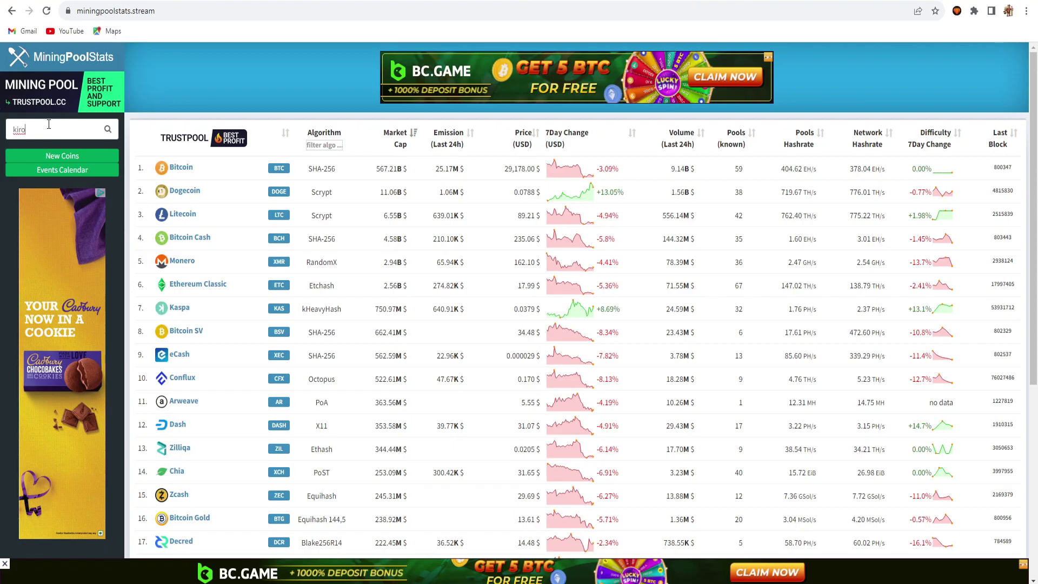
{"action": "key", "text": "Return"}
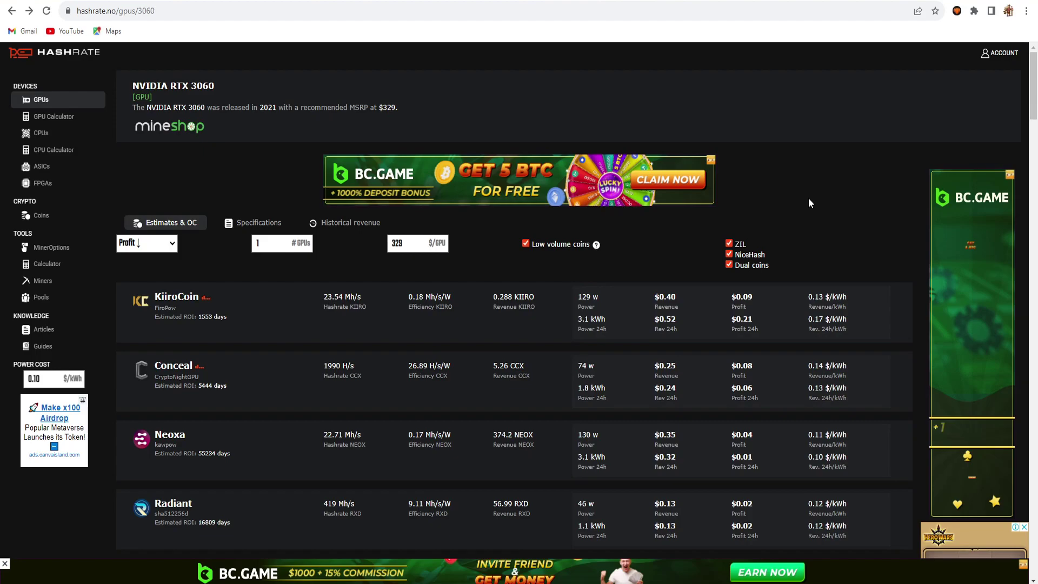
Switch to Hive OS and open the wallets list of the 3060 MSI 2 card farm.
{"action": "left_click", "coordinate": [778, 312]}
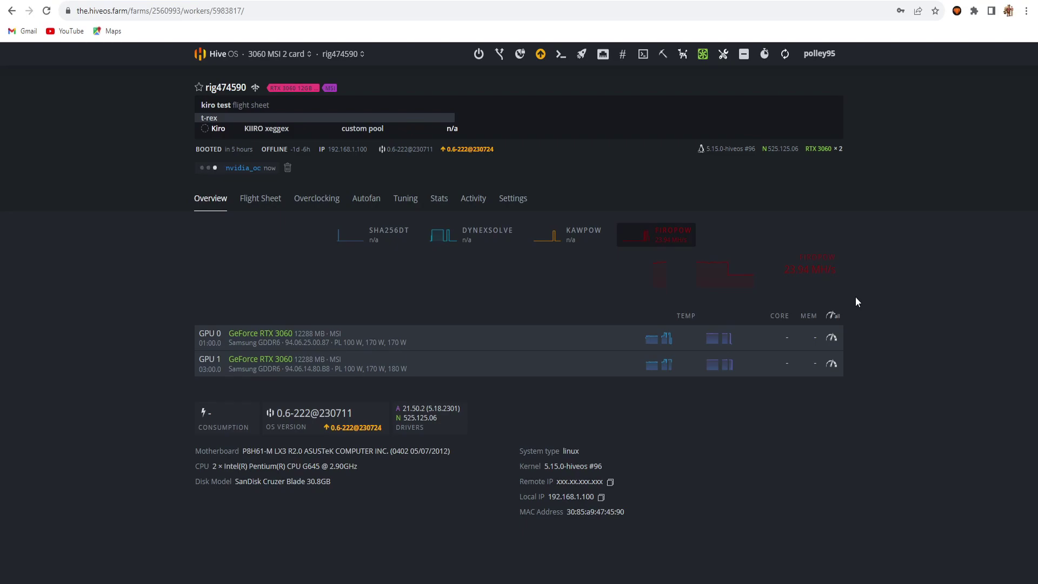
{"action": "left_click", "coordinate": [220, 55]}
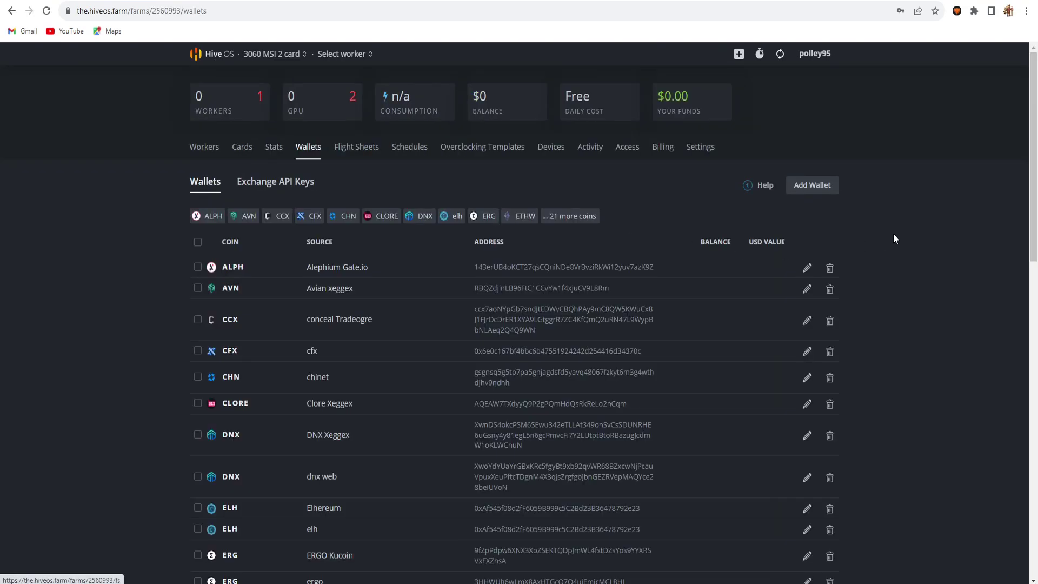
{"action": "left_click", "coordinate": [809, 185]}
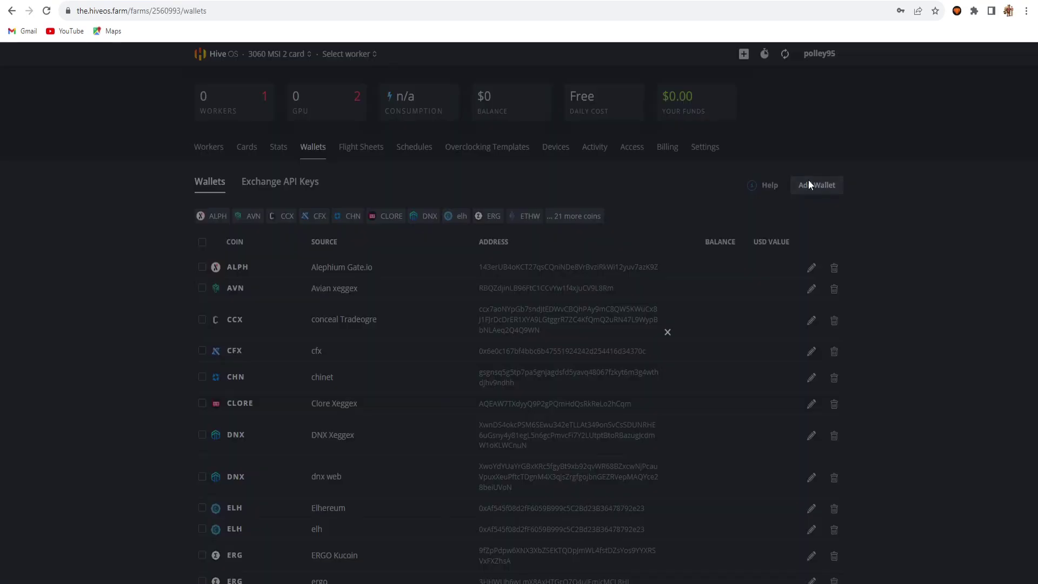
{"action": "left_click", "coordinate": [453, 193]}
{"action": "type", "text": "k"}
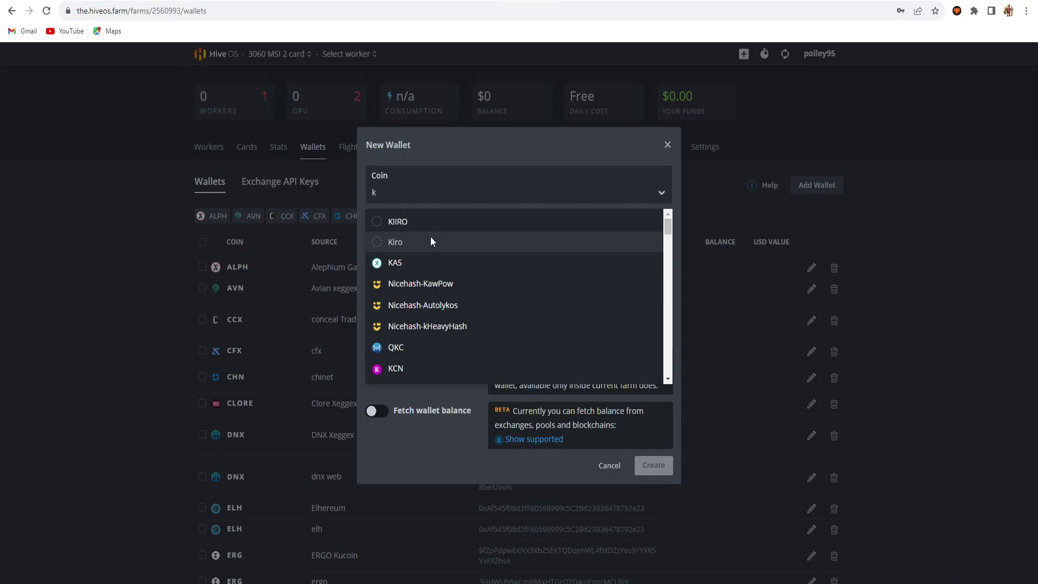
{"action": "left_click", "coordinate": [667, 144]}
Look through the farm's wallet list for the existing KIIRO and KIRO wallets.
{"action": "scroll", "coordinate": [950, 327], "scroll_direction": "down", "scroll_amount": 5}
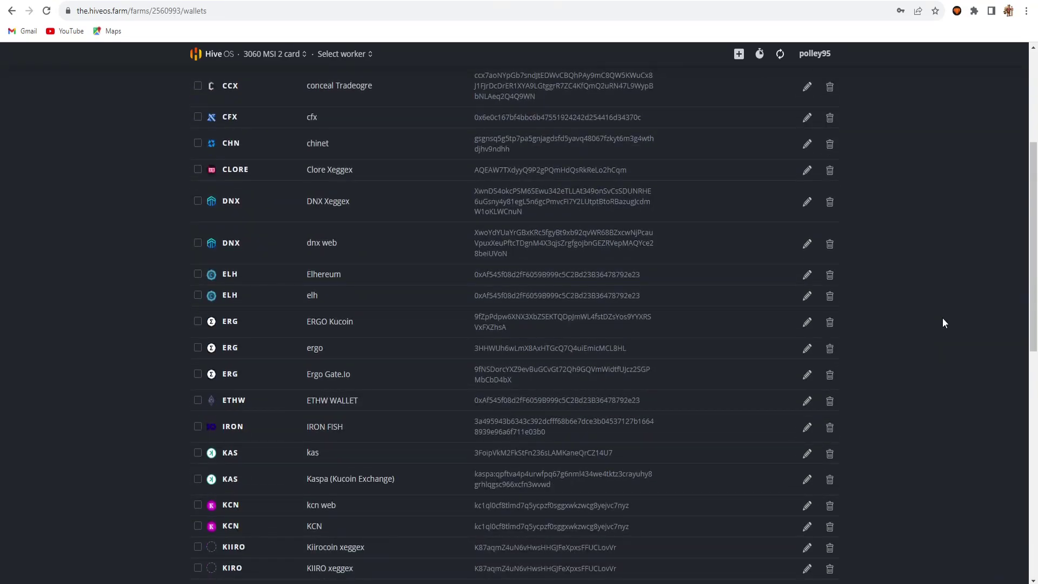
{"action": "scroll", "coordinate": [929, 320], "scroll_direction": "down", "scroll_amount": 1}
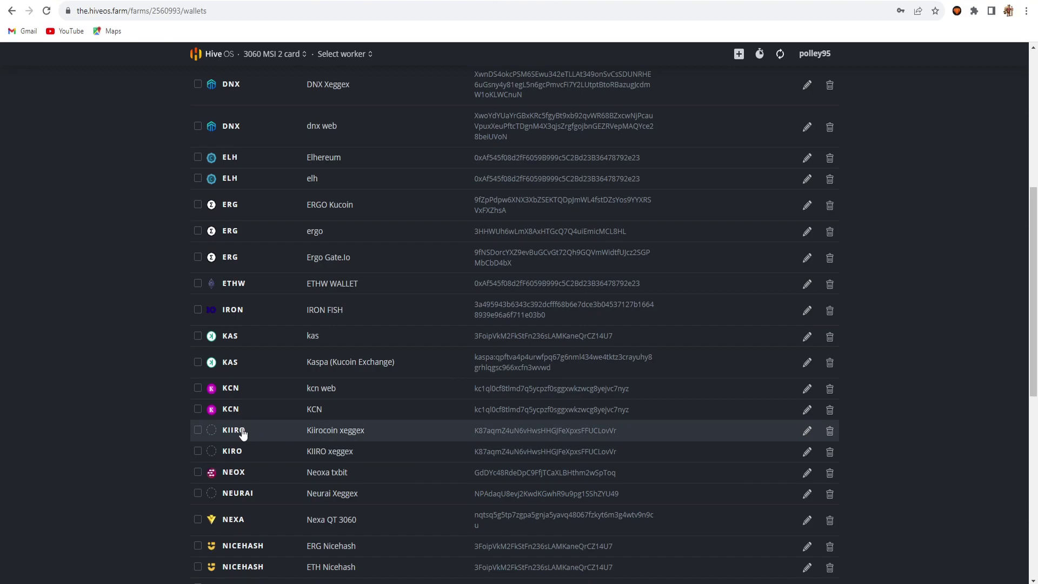
{"action": "scroll", "coordinate": [746, 413], "scroll_direction": "up", "scroll_amount": 6}
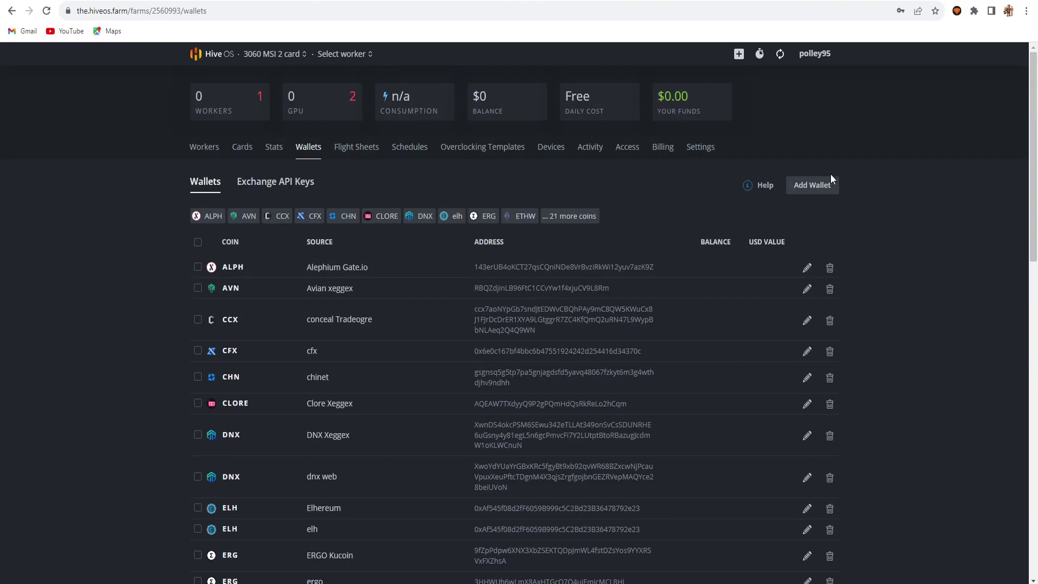
Start a new wallet in the farm and choose Kiro as its coin.
{"action": "left_click", "coordinate": [801, 184]}
{"action": "left_click", "coordinate": [422, 197]}
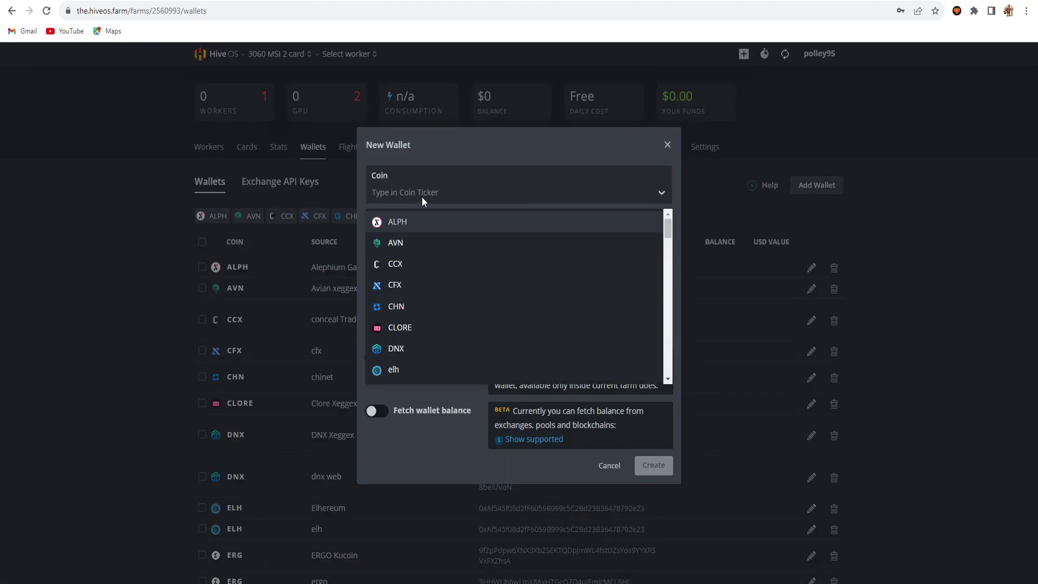
{"action": "type", "text": "kii"}
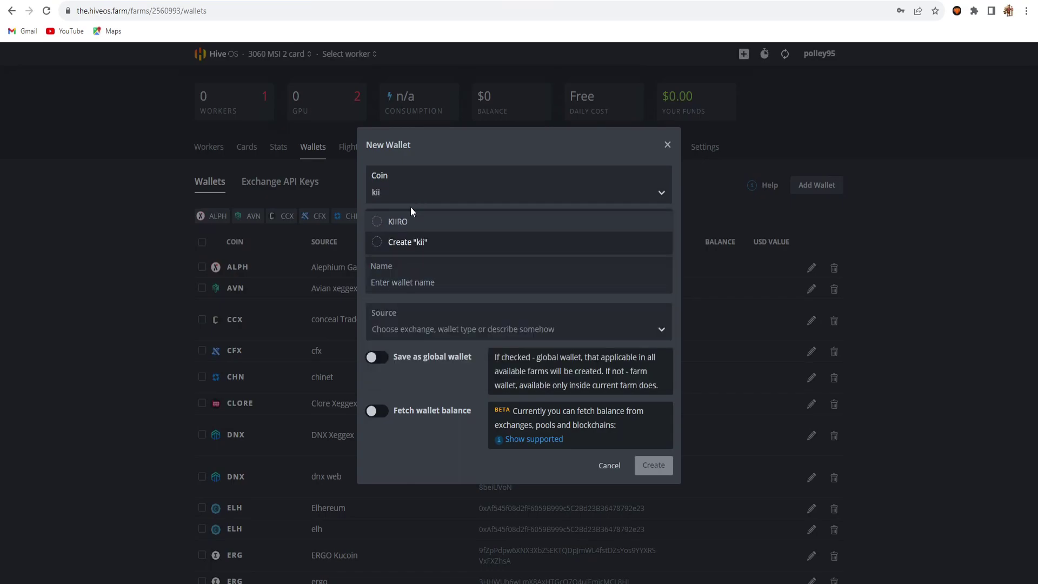
{"action": "left_click", "coordinate": [405, 217]}
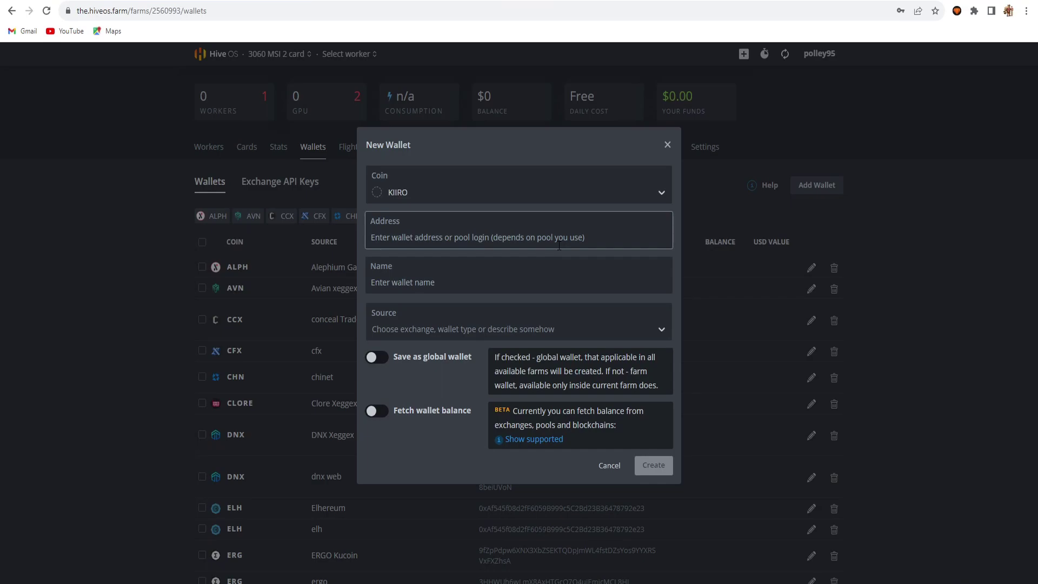
{"action": "left_click", "coordinate": [571, 193]}
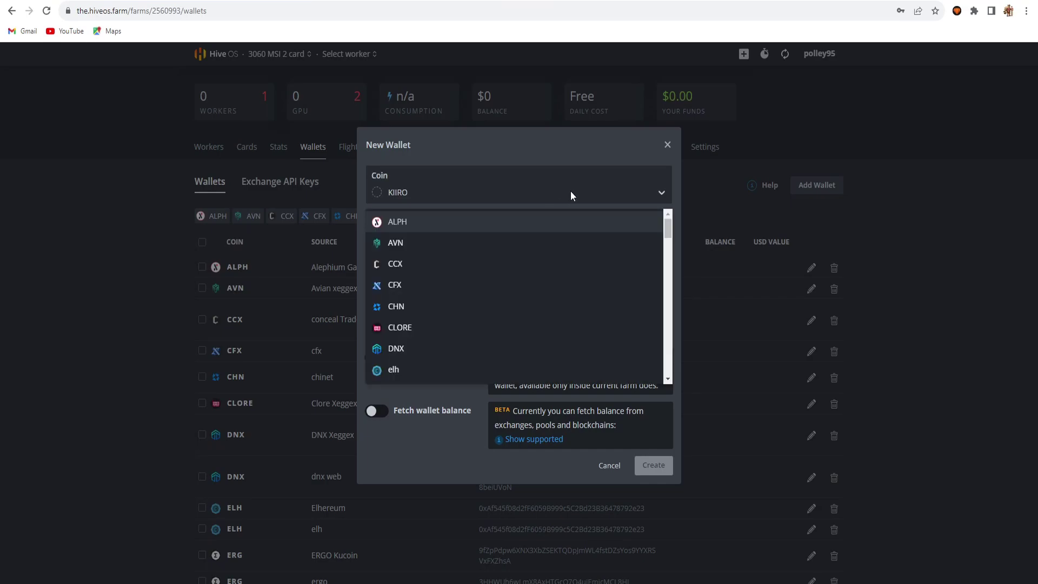
{"action": "type", "text": "kiro"}
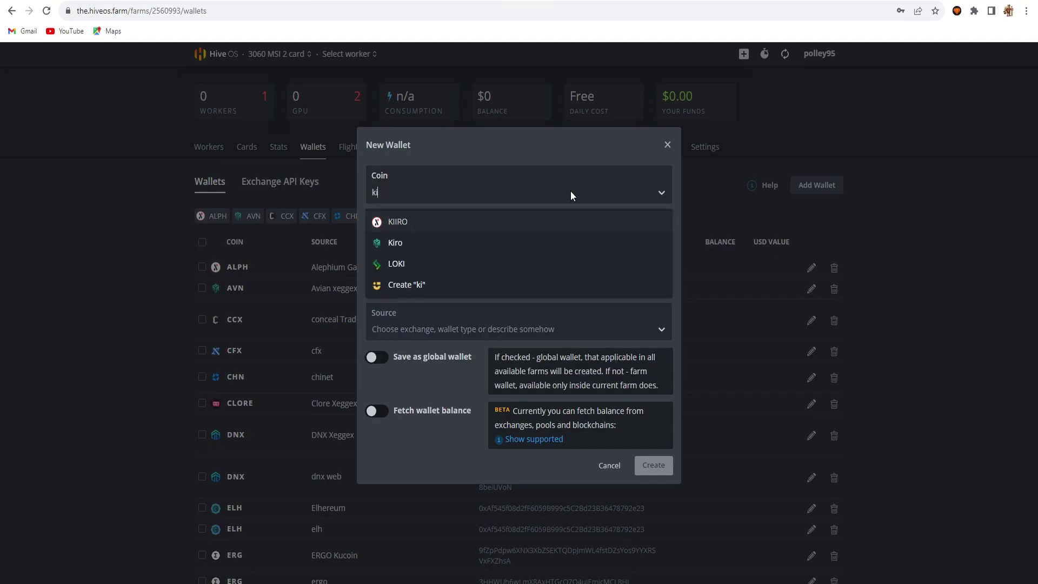
{"action": "left_click", "coordinate": [559, 225]}
{"action": "left_click", "coordinate": [602, 164]}
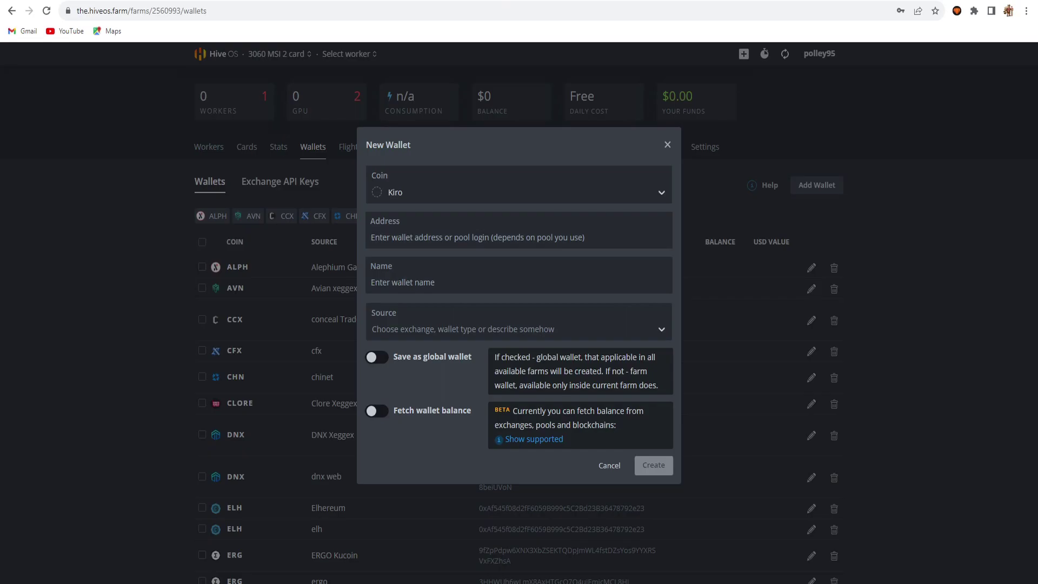
Copy the KIIRO deposit address from XeggeX and paste it as the new wallet's address.
{"action": "key", "text": "ctrl+Tab"}
{"action": "left_click", "coordinate": [837, 149]}
{"action": "key", "text": "ctrl+Tab"}
{"action": "left_click", "coordinate": [431, 238]}
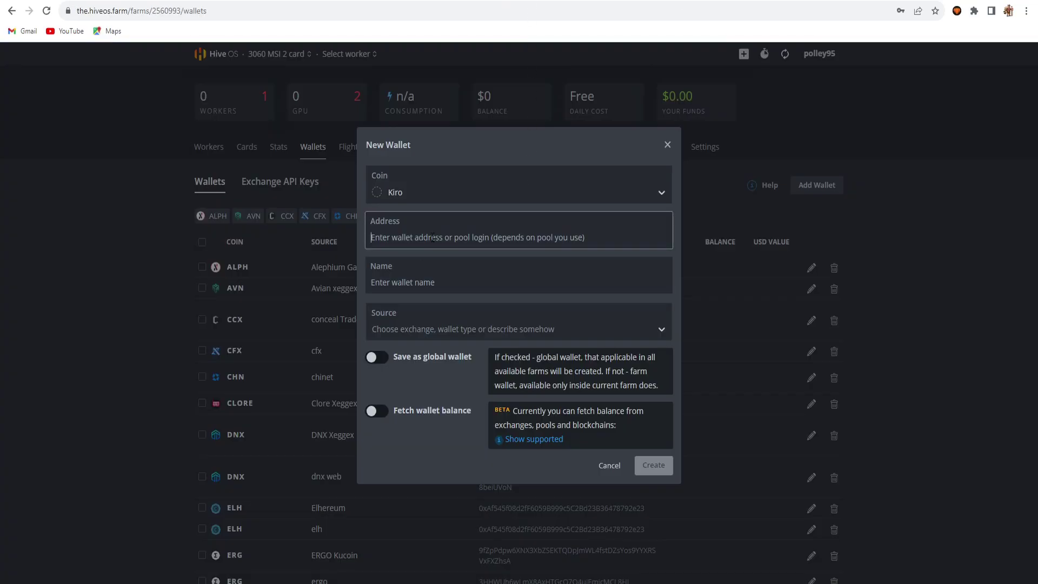
{"action": "key", "text": "ctrl+v"}
Name the new wallet "kiro xeggex" and try to create it.
{"action": "left_click", "coordinate": [420, 282]}
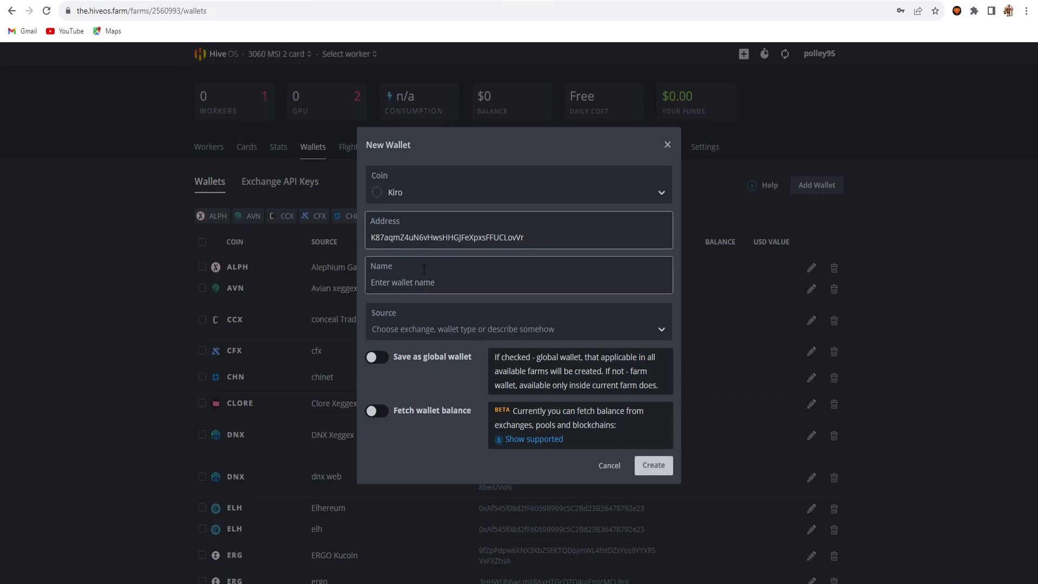
{"action": "type", "text": "kiro"}
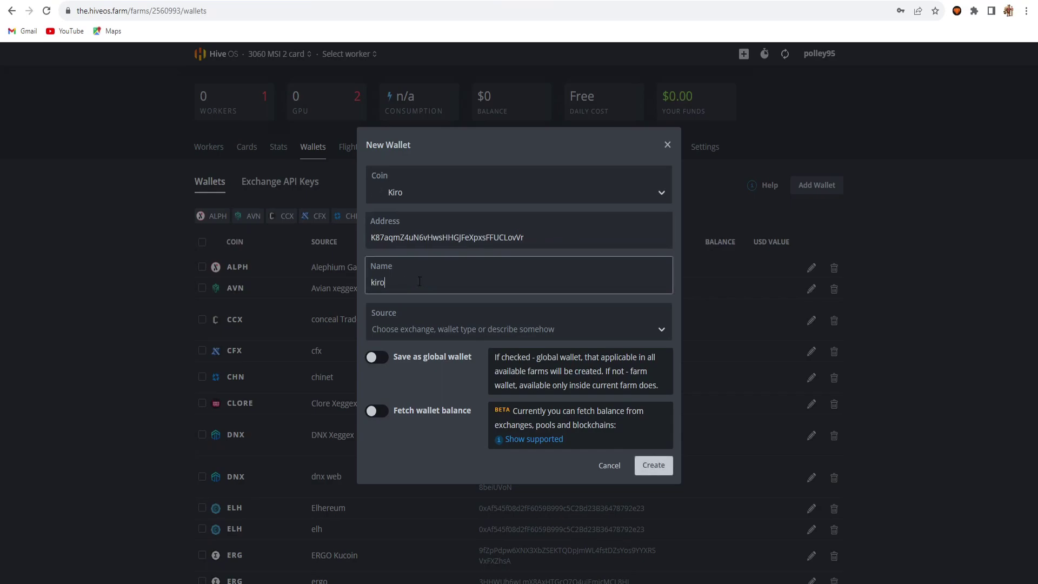
{"action": "type", "text": " xeggex"}
{"action": "left_click", "coordinate": [646, 469]}
Check the KIRO wallet's name and address in the farm's wallet list.
{"action": "scroll", "coordinate": [898, 379], "scroll_direction": "down", "scroll_amount": 3}
{"action": "scroll", "coordinate": [897, 379], "scroll_direction": "down", "scroll_amount": 3}
{"action": "scroll", "coordinate": [897, 379], "scroll_direction": "up", "scroll_amount": 3}
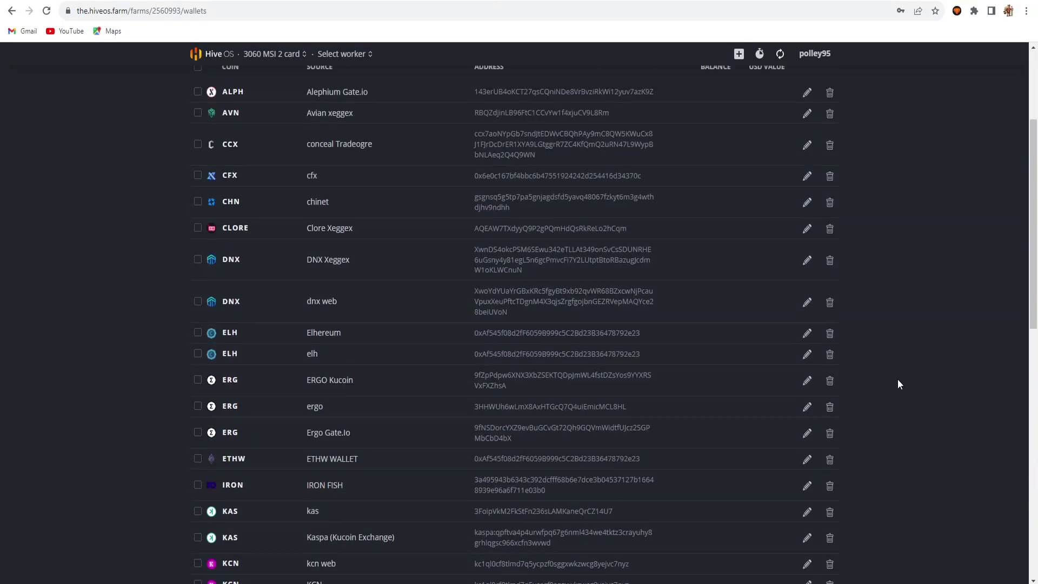
{"action": "scroll", "coordinate": [898, 380], "scroll_direction": "up", "scroll_amount": 3}
{"action": "scroll", "coordinate": [898, 380], "scroll_direction": "down", "scroll_amount": 7}
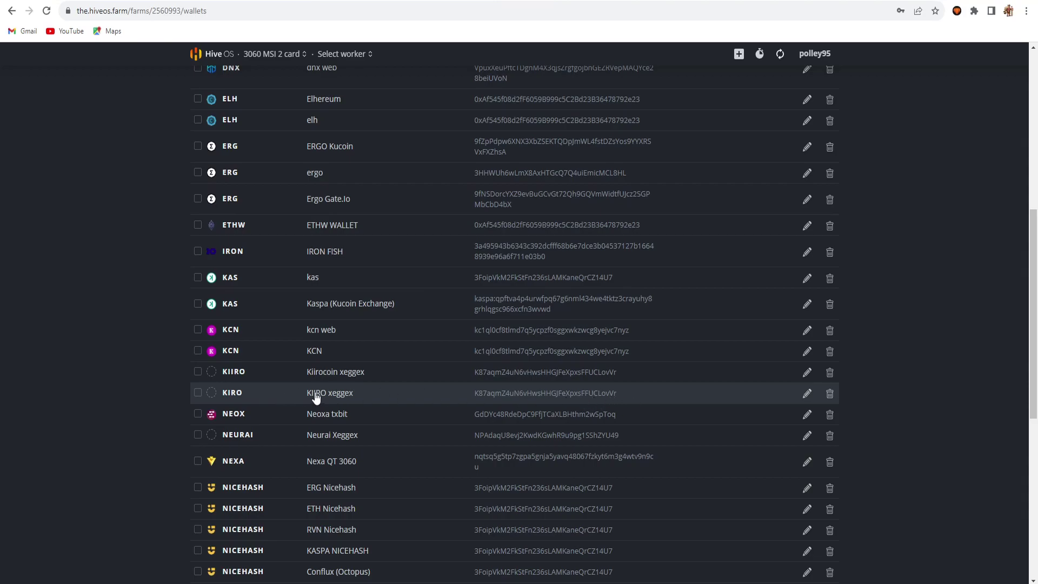
{"action": "scroll", "coordinate": [914, 373], "scroll_direction": "up", "scroll_amount": 8}
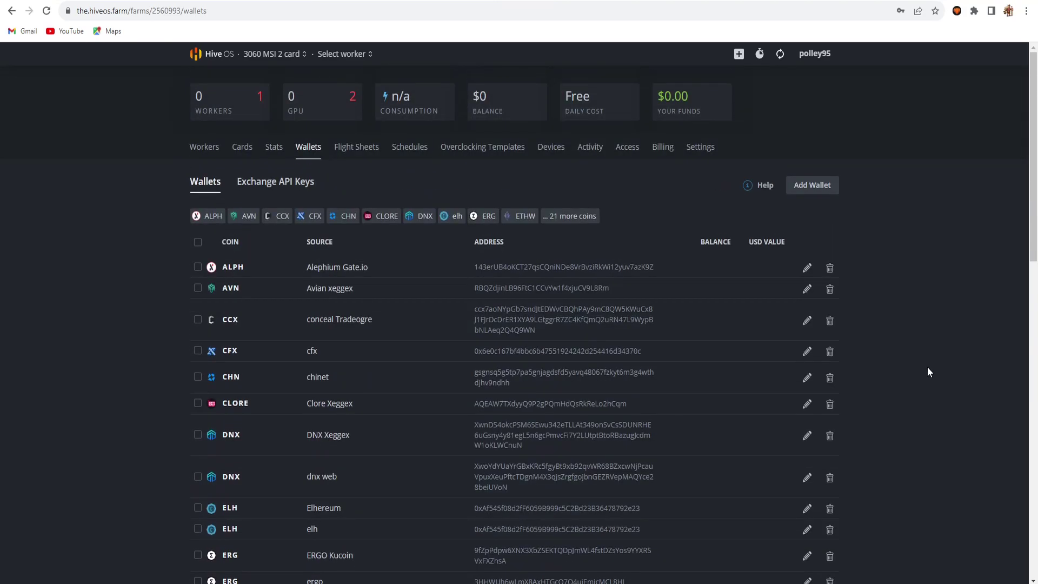
Open the farm's flight sheets to view the Kiiro entries, and switch to the Kiirocoin website.
{"action": "left_click", "coordinate": [342, 156]}
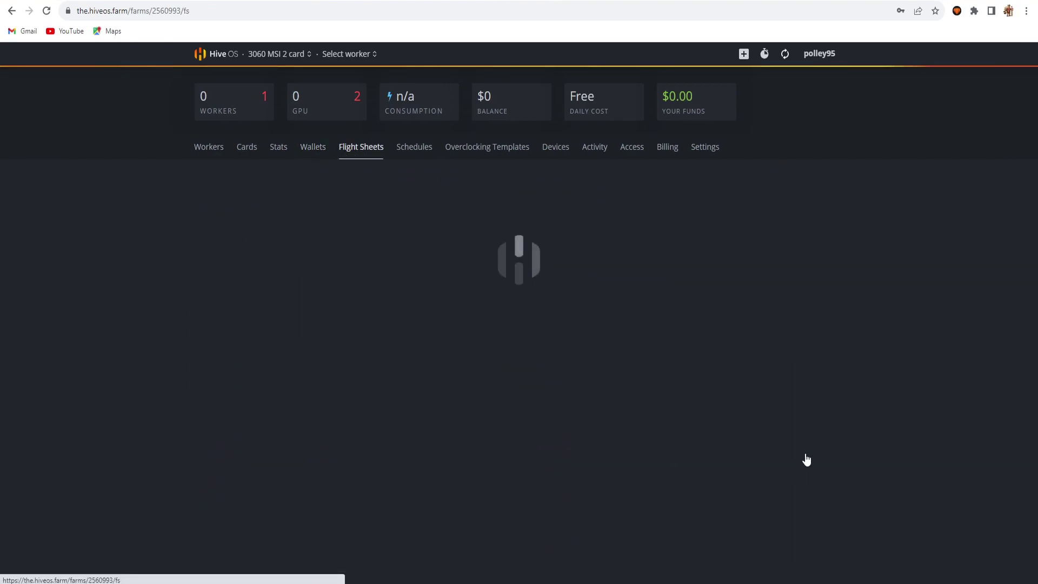
{"action": "scroll", "coordinate": [942, 365], "scroll_direction": "down", "scroll_amount": 4}
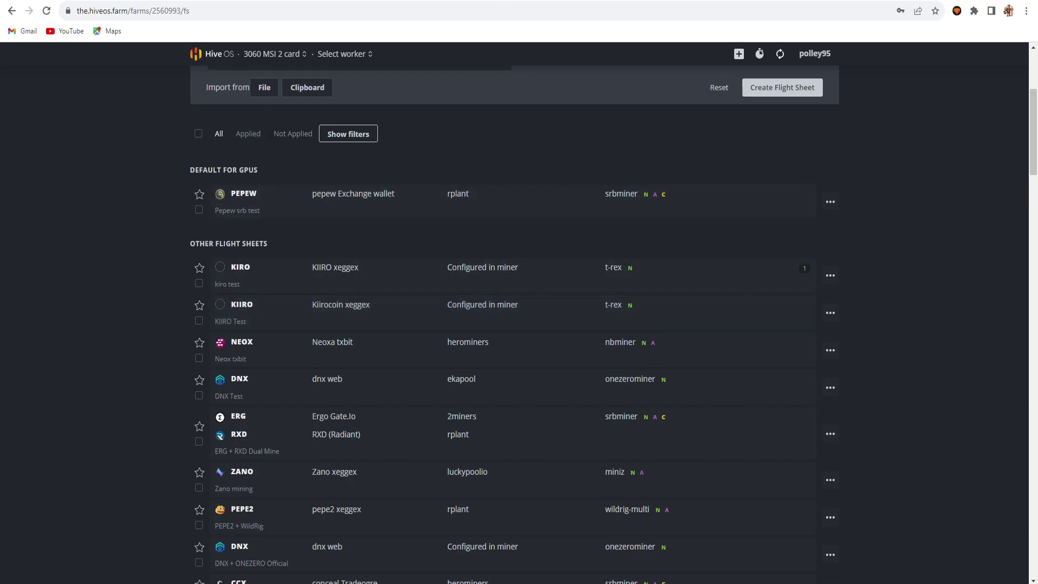
{"action": "key", "text": "ctrl+Tab"}
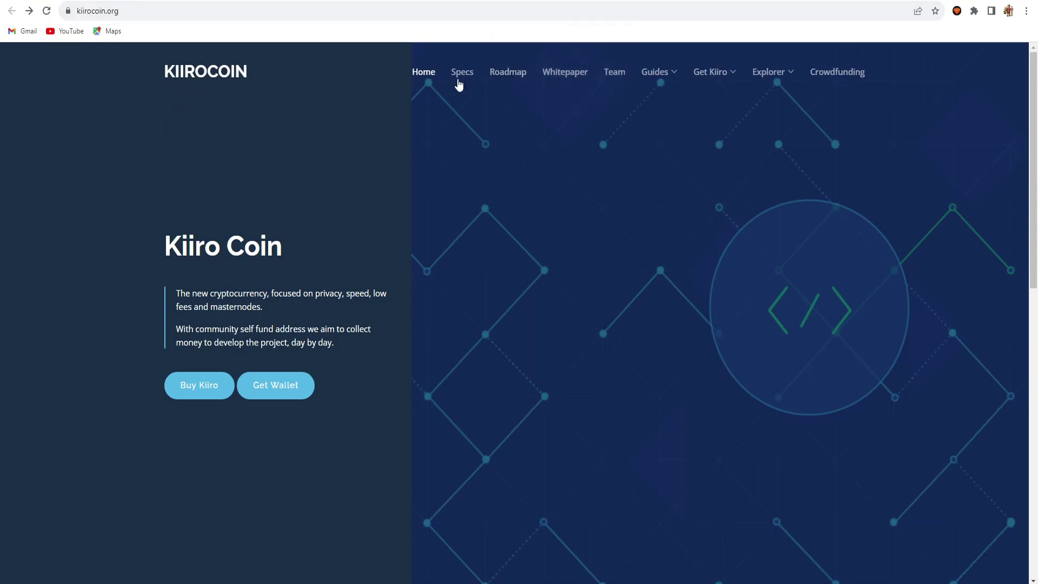
Switch back to the Hive OS farm and open the overview of worker rig474590.
{"action": "key", "text": "ctrl+Tab"}
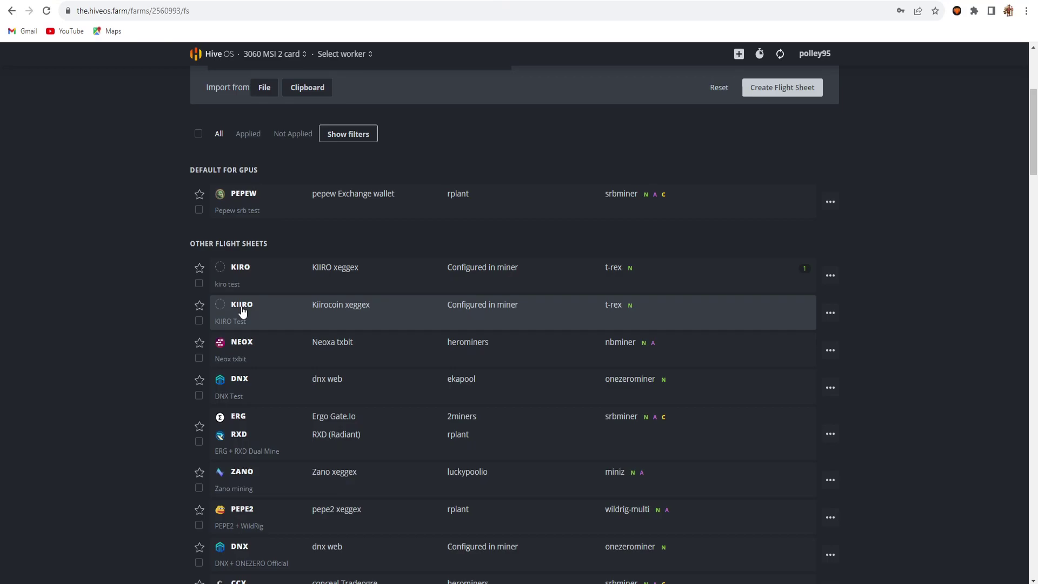
{"action": "scroll", "coordinate": [309, 221], "scroll_direction": "up", "scroll_amount": 5}
{"action": "left_click", "coordinate": [210, 151]}
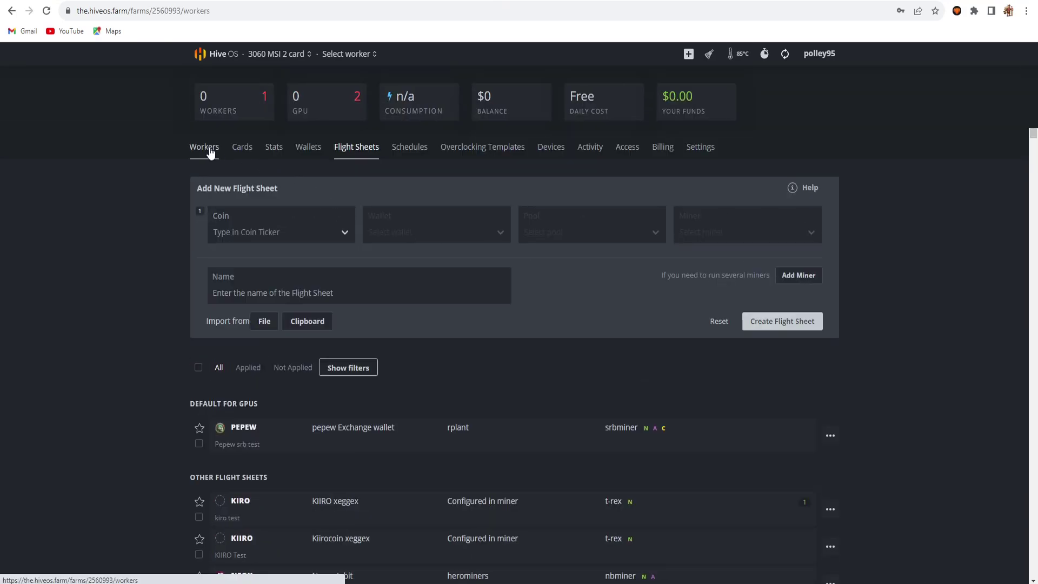
{"action": "left_click", "coordinate": [233, 215]}
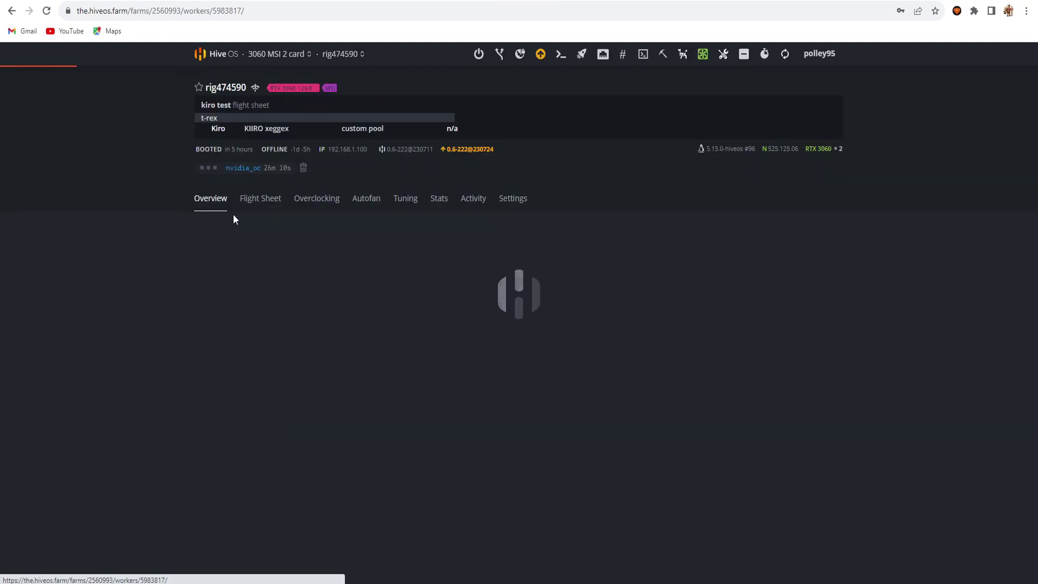
Compare the worker's hashrate charts for the DynexSolve, KawPow and FiroPow algorithms, ending on FiroPow.
{"action": "left_click", "coordinate": [680, 221]}
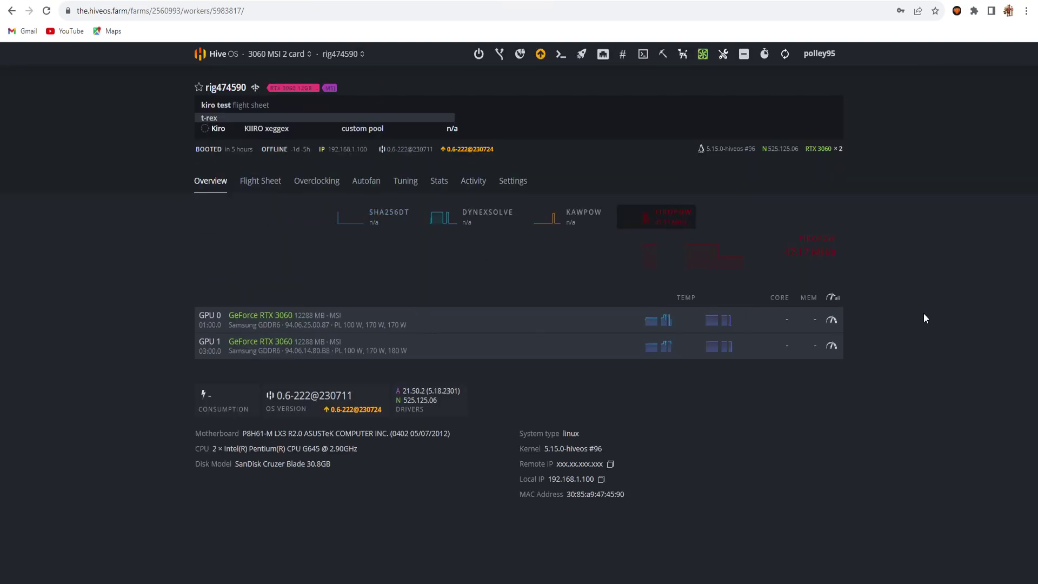
{"action": "left_click", "coordinate": [584, 223]}
{"action": "left_click", "coordinate": [655, 215]}
{"action": "left_click", "coordinate": [457, 216]}
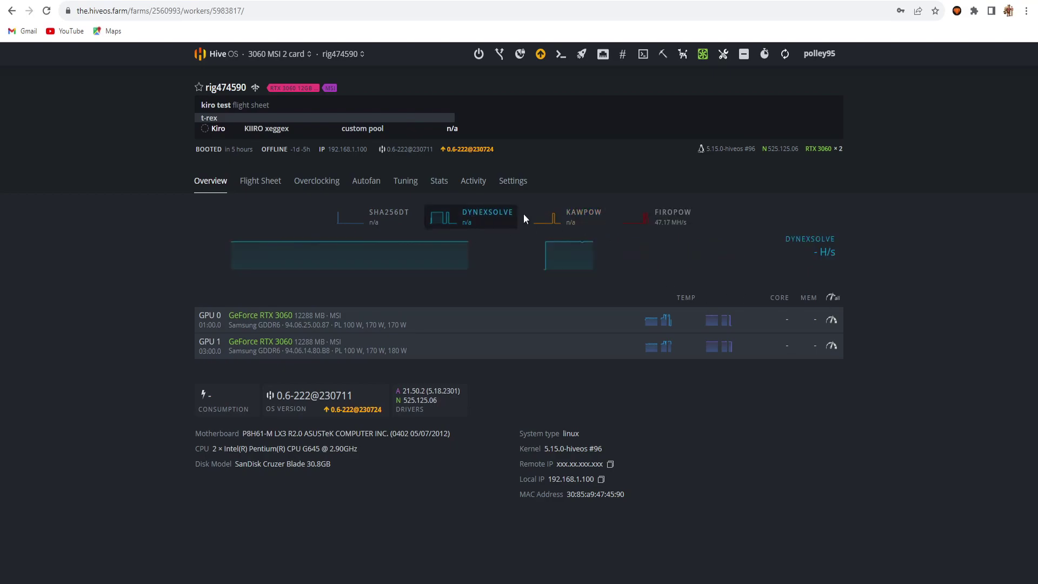
{"action": "left_click", "coordinate": [662, 216]}
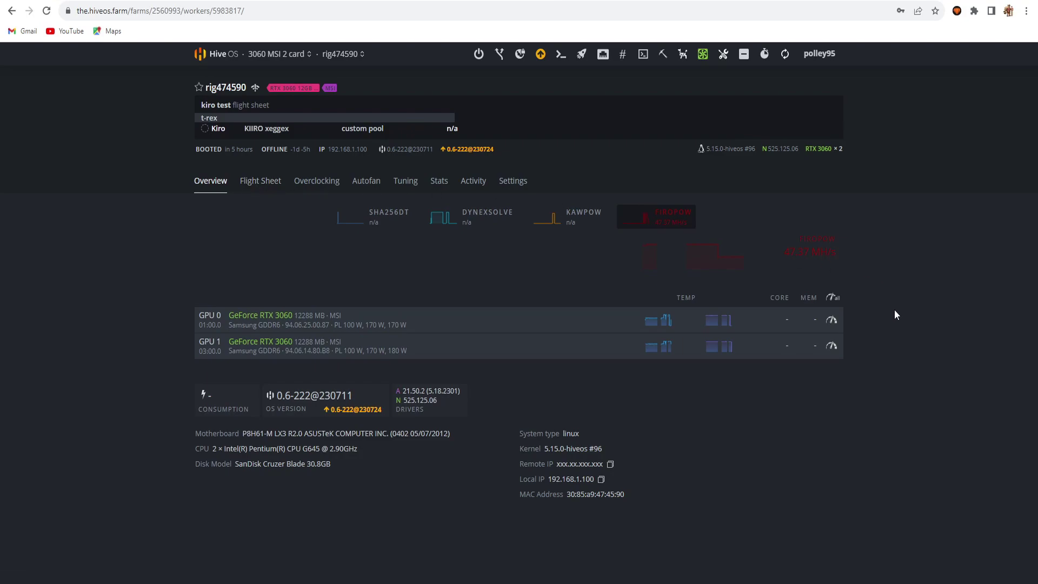
Open the worker's active "kiro test" flight sheet for editing and view its available wallets.
{"action": "left_click", "coordinate": [264, 181]}
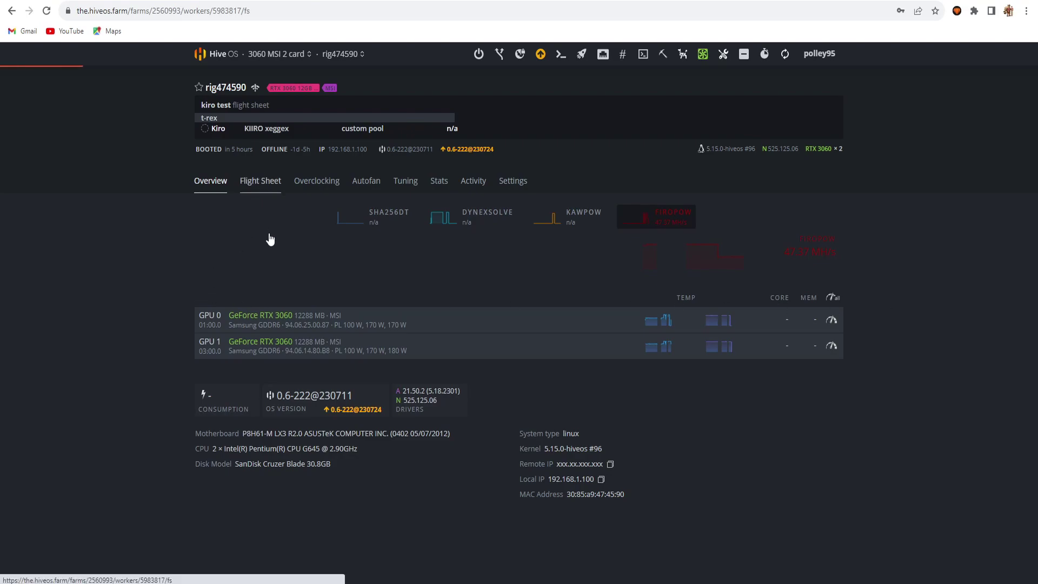
{"action": "scroll", "coordinate": [793, 319], "scroll_direction": "down", "scroll_amount": 1}
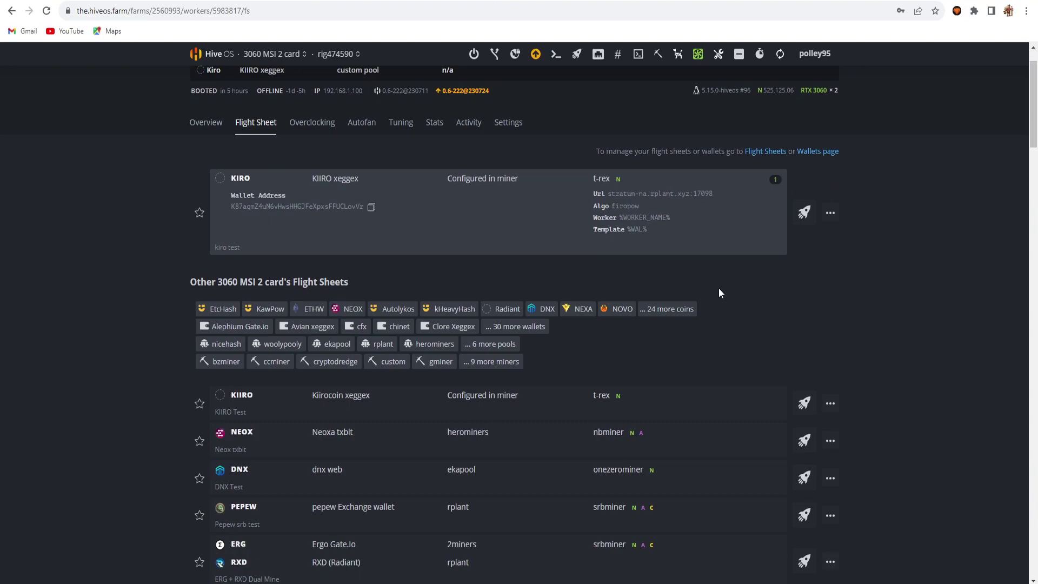
{"action": "left_click", "coordinate": [829, 213]}
{"action": "left_click", "coordinate": [812, 238]}
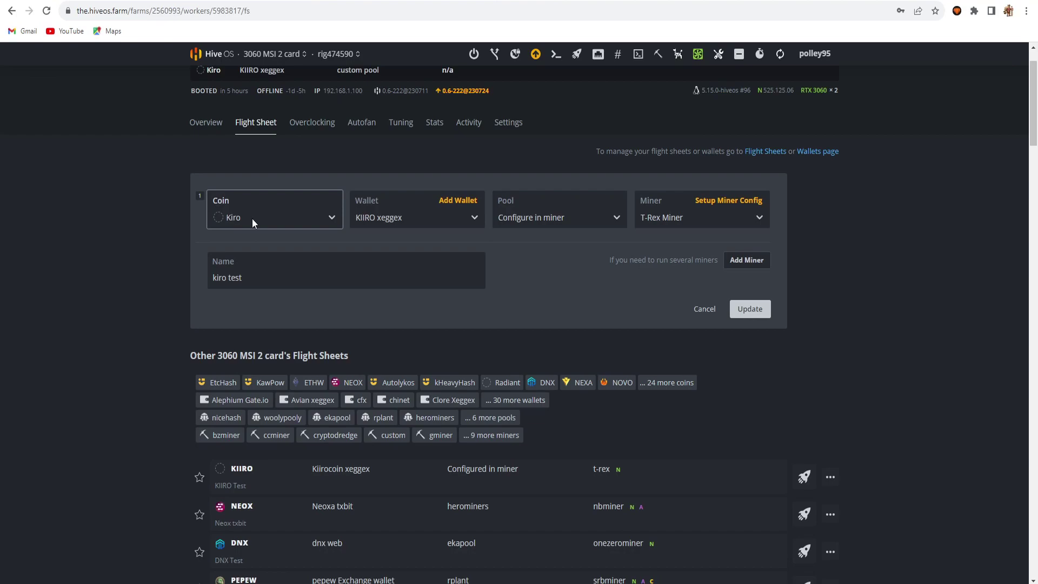
{"action": "left_click", "coordinate": [447, 224]}
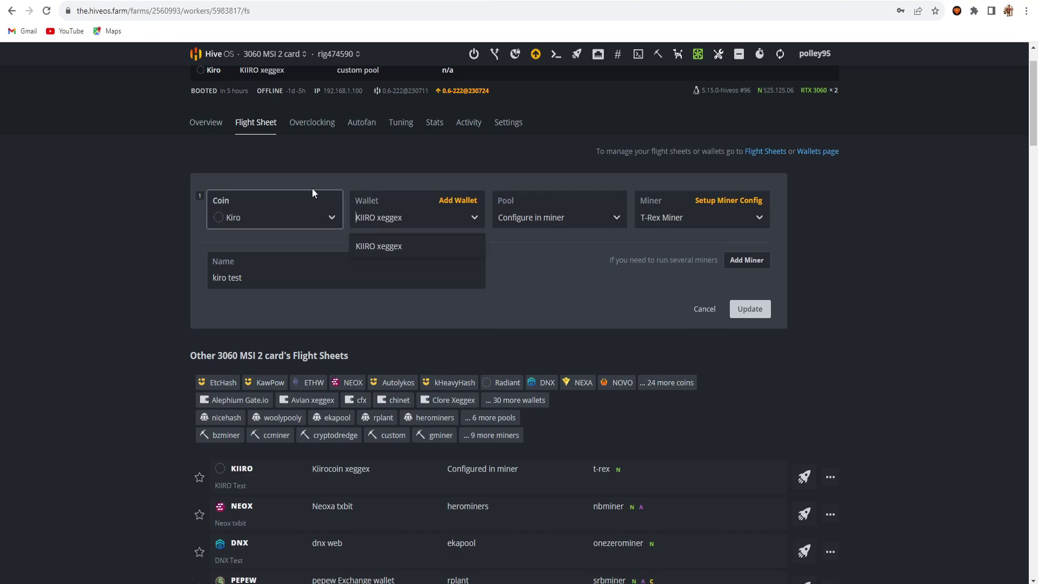
Check the Kiirocoin entries in the wallet list of the 3060 MSI 2 card farm.
{"action": "left_click", "coordinate": [218, 60]}
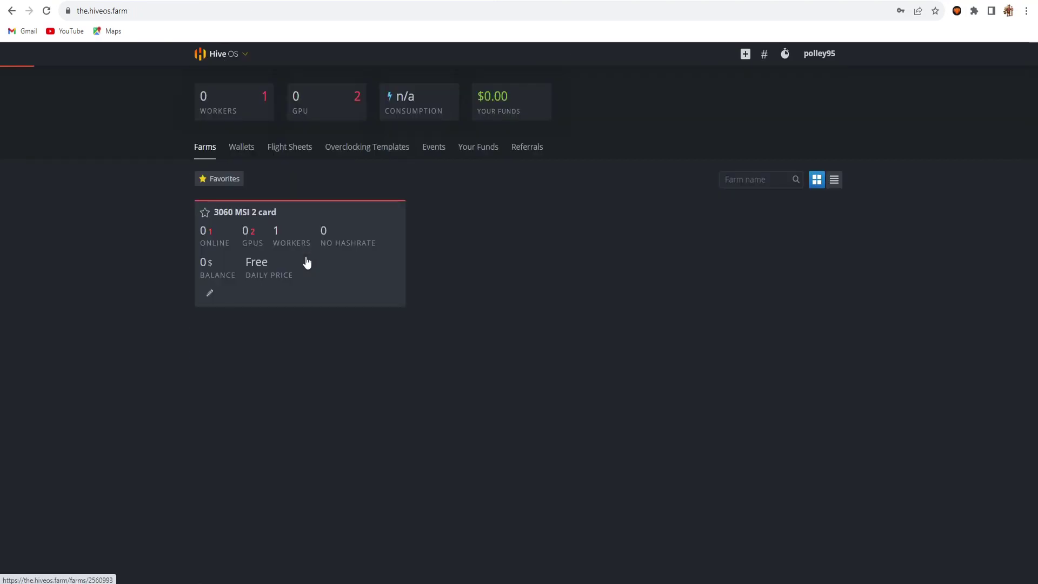
{"action": "left_click", "coordinate": [271, 224]}
{"action": "left_click", "coordinate": [309, 148]}
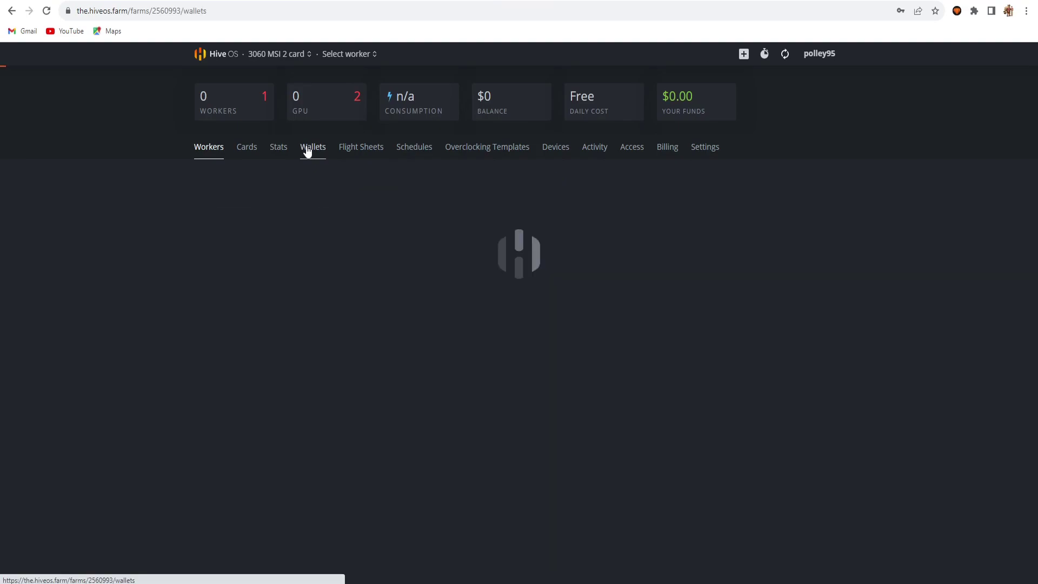
{"action": "scroll", "coordinate": [855, 252], "scroll_direction": "down", "scroll_amount": 2}
{"action": "scroll", "coordinate": [855, 252], "scroll_direction": "down", "scroll_amount": 7}
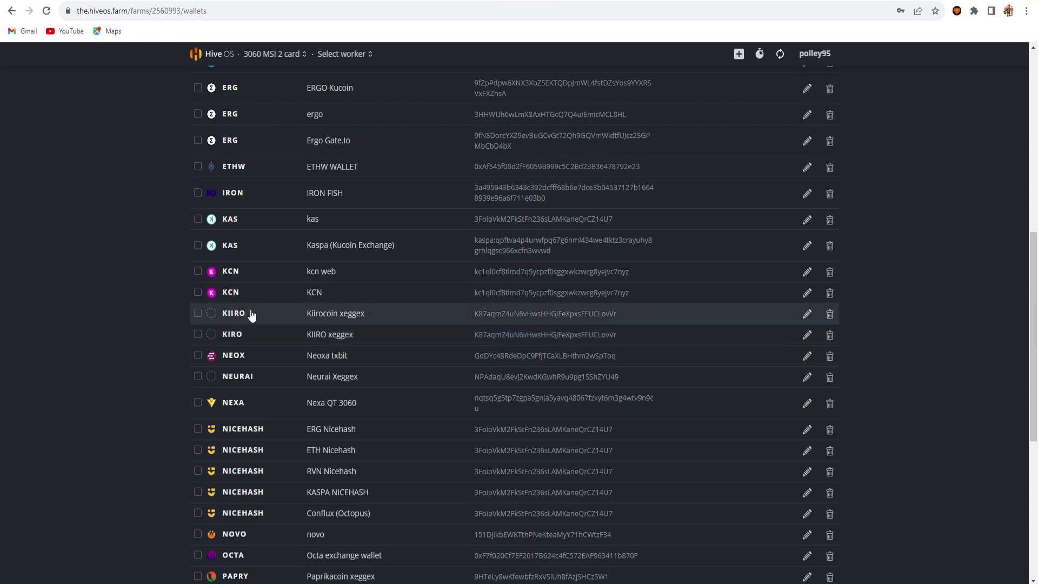
Return to the worker's flight sheets, reopen "kiro test" for editing and review its coin and wallet selection.
{"action": "key", "text": "alt+Left"}
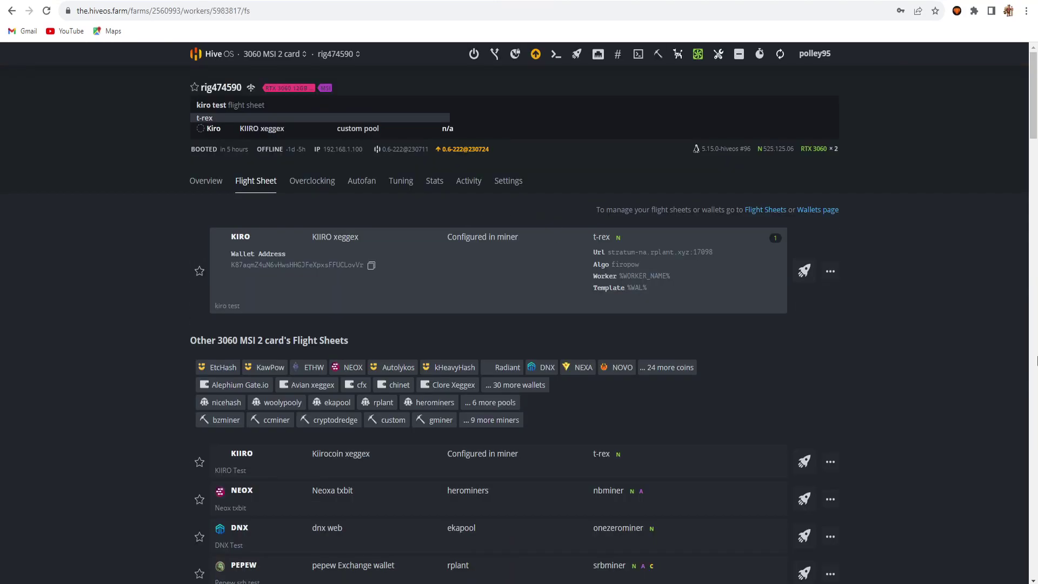
{"action": "left_click", "coordinate": [836, 276]}
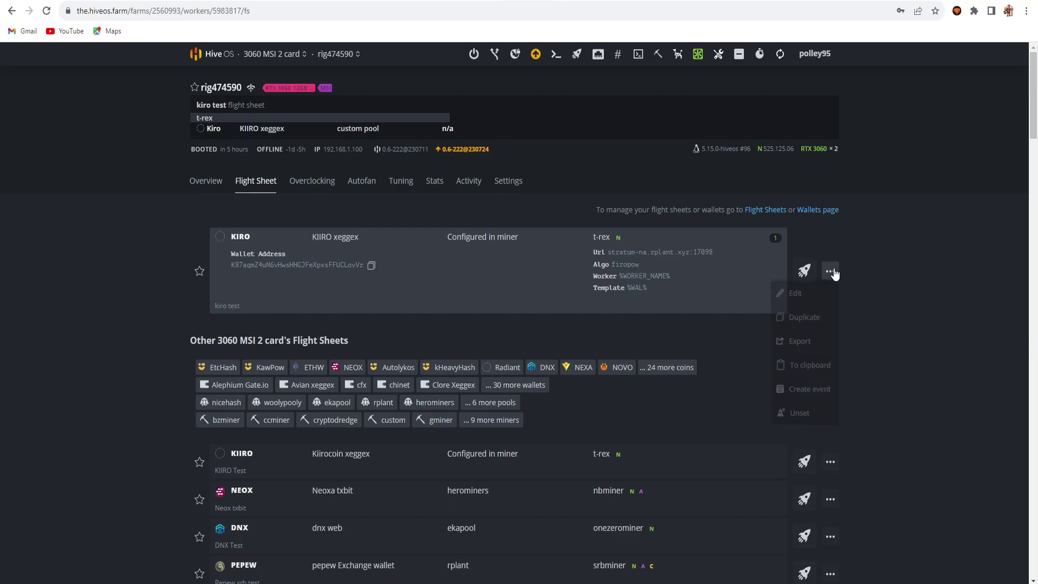
{"action": "left_click", "coordinate": [819, 293]}
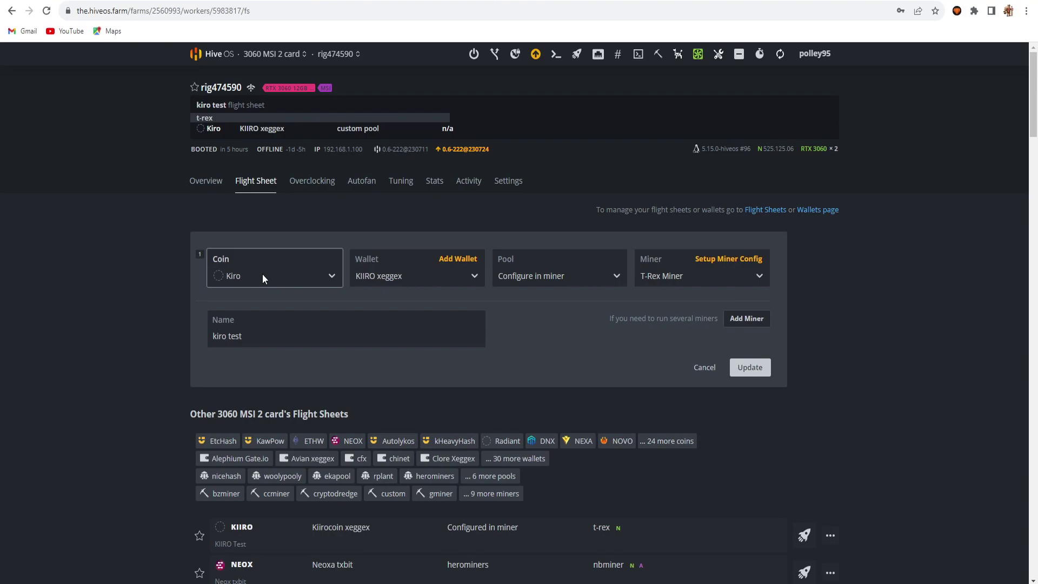
{"action": "left_click", "coordinate": [400, 277]}
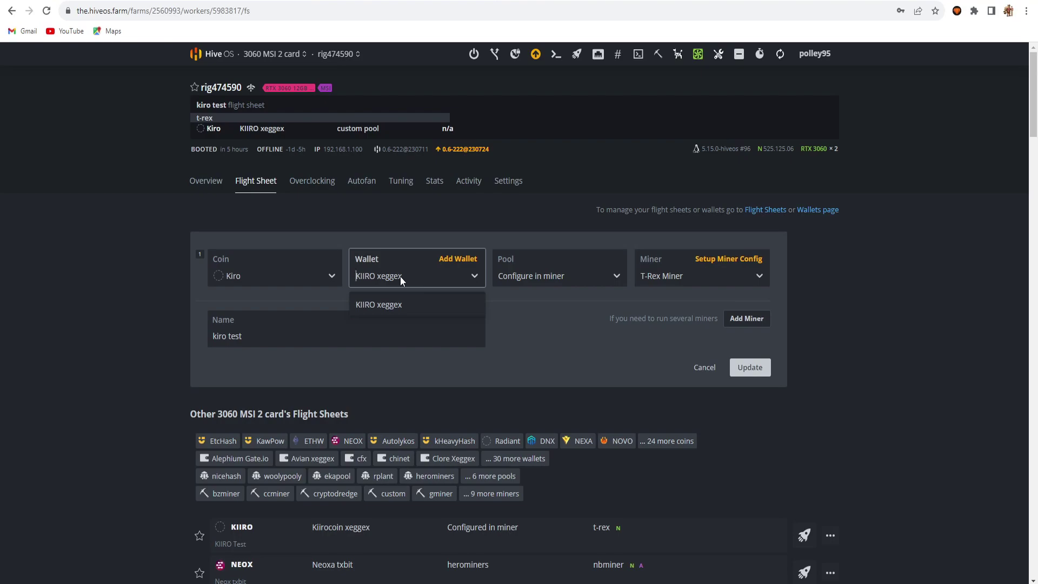
{"action": "left_click", "coordinate": [384, 243]}
Review the flight sheet's pool choices and check the Kiirocoin mining pools on hashrate.no.
{"action": "left_click", "coordinate": [579, 277]}
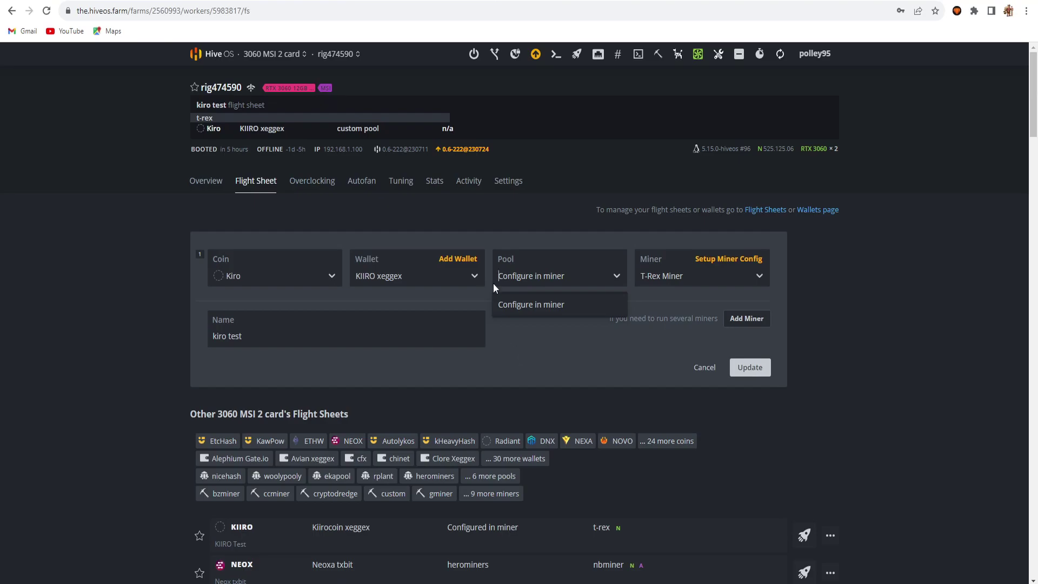
{"action": "left_click", "coordinate": [566, 2]}
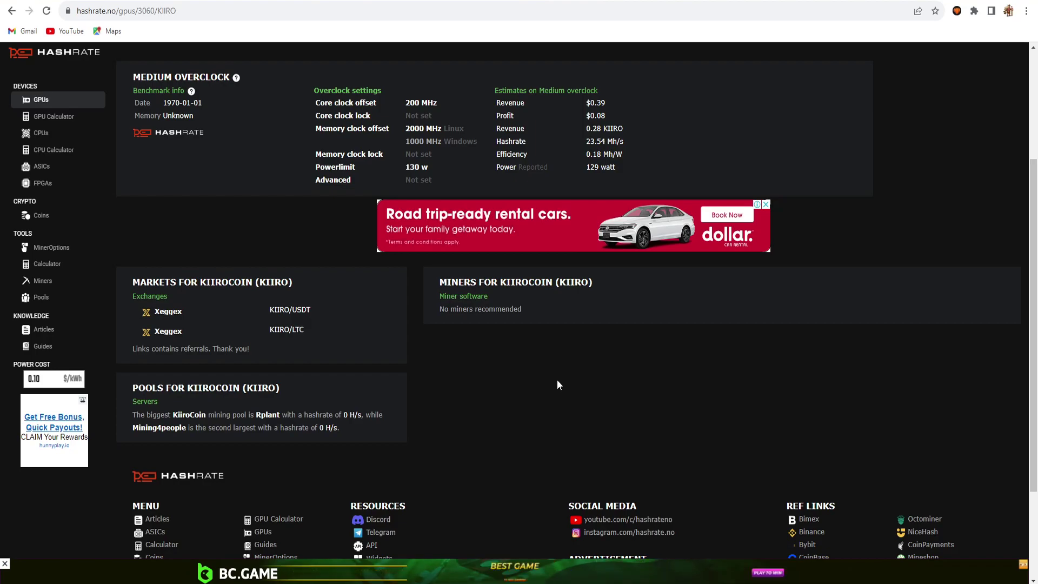
{"action": "left_click", "coordinate": [535, 2]}
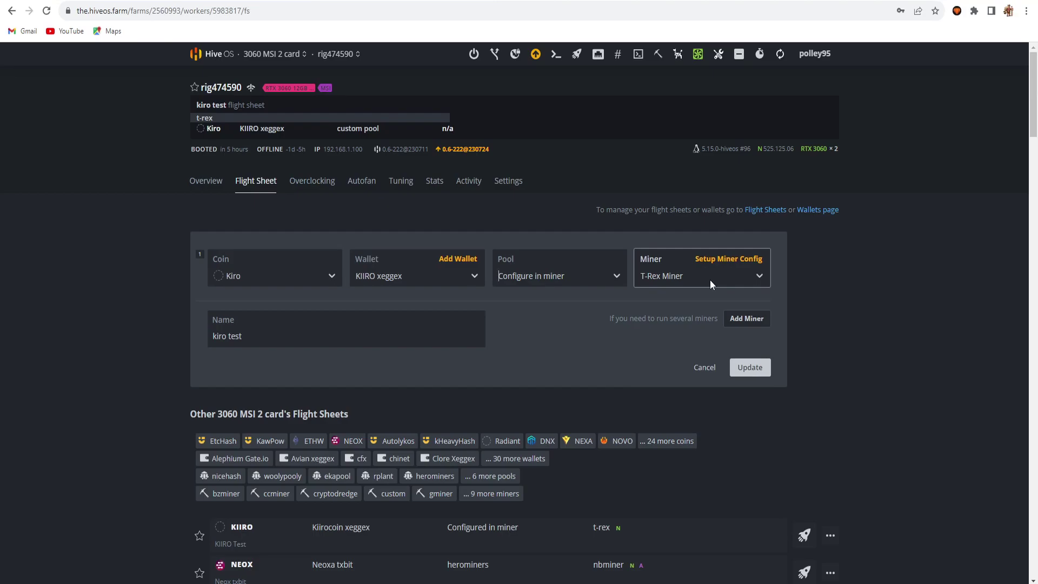
Open the T-Rex Miner configuration and review its hash algorithm choices and the wallet template and worker name help.
{"action": "left_click", "coordinate": [728, 259]}
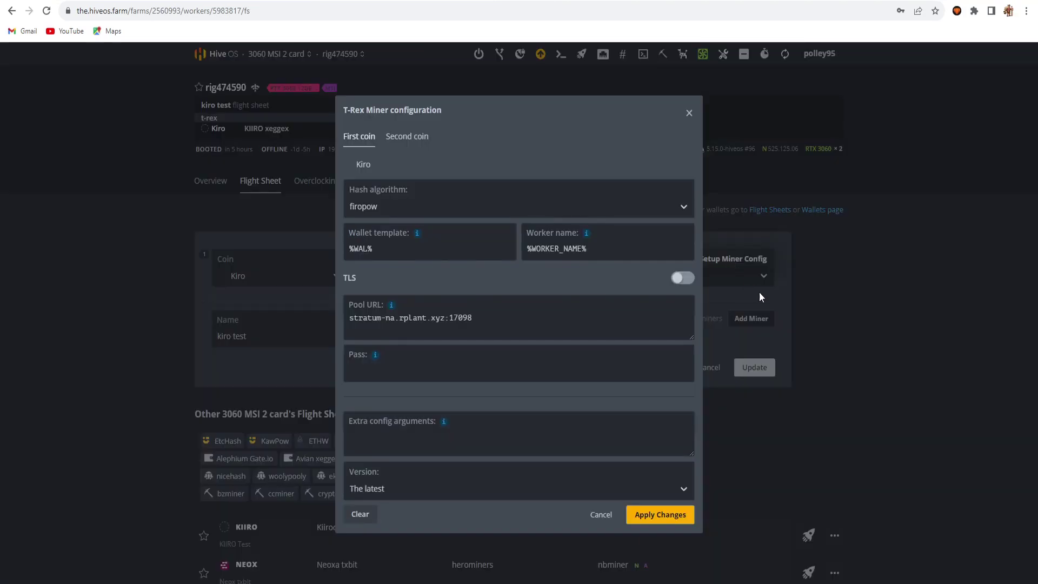
{"action": "left_click", "coordinate": [485, 209]}
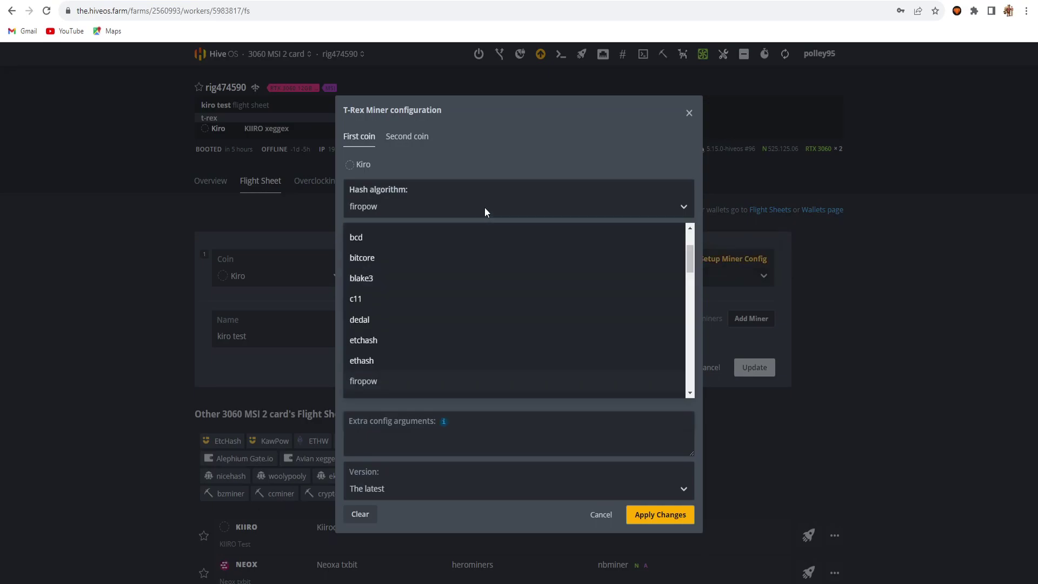
{"action": "left_click", "coordinate": [640, 154]}
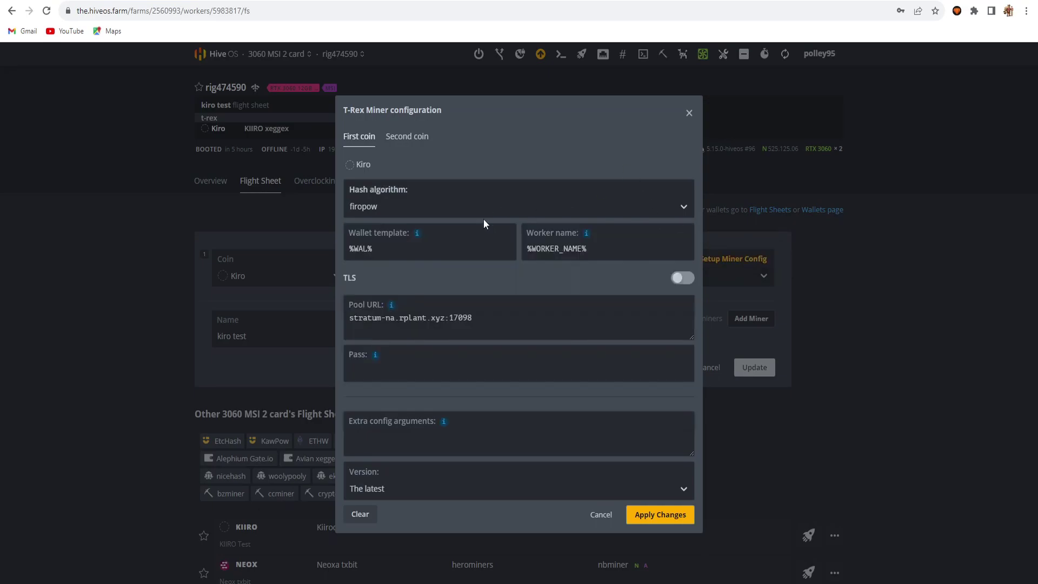
{"action": "left_click", "coordinate": [416, 234]}
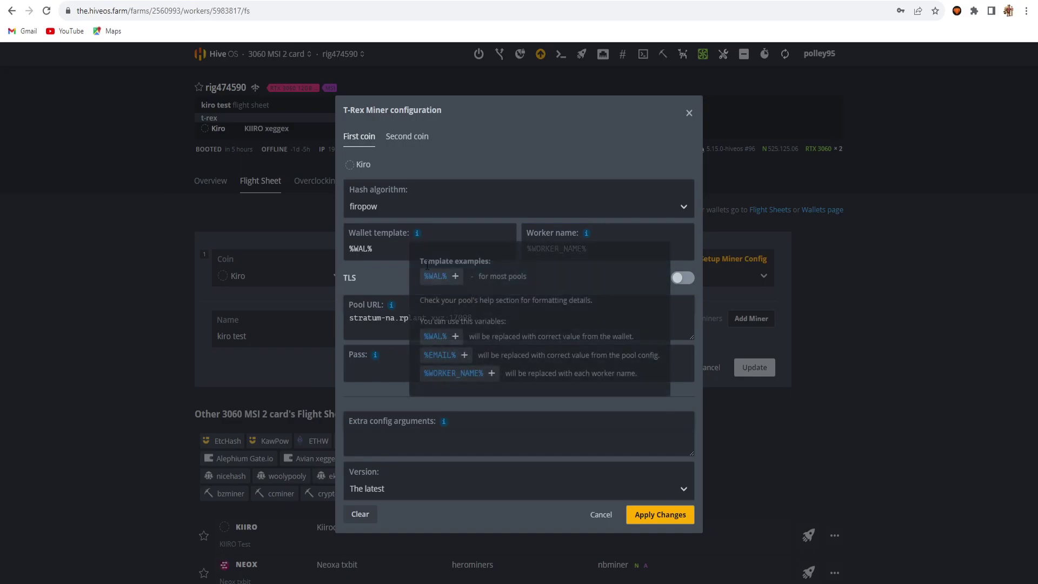
{"action": "left_click", "coordinate": [586, 233]}
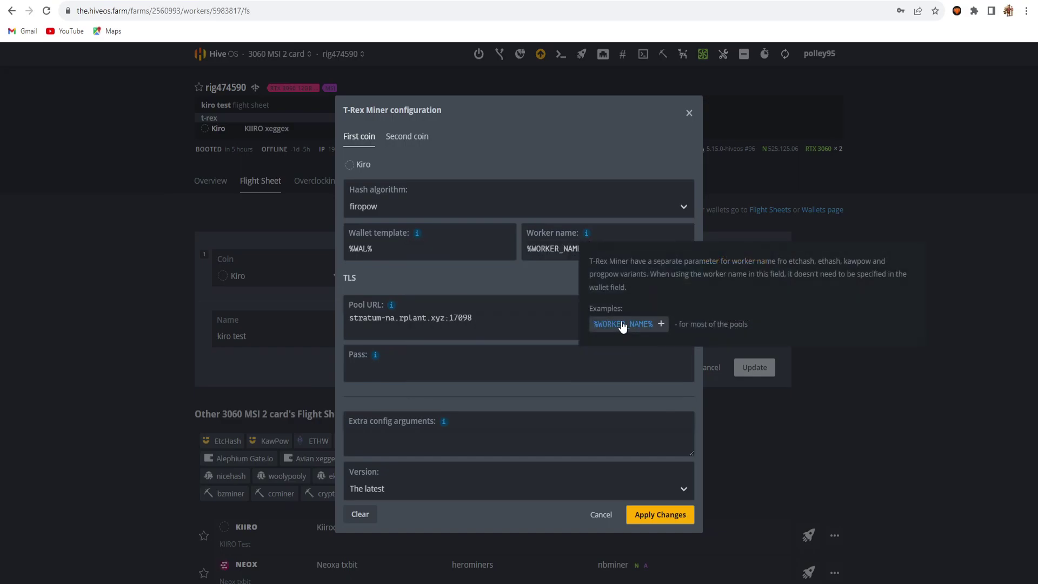
Review the pool URL, close the miner configuration without applying changes, and update the "kiro test" flight sheet.
{"action": "left_click", "coordinate": [392, 325]}
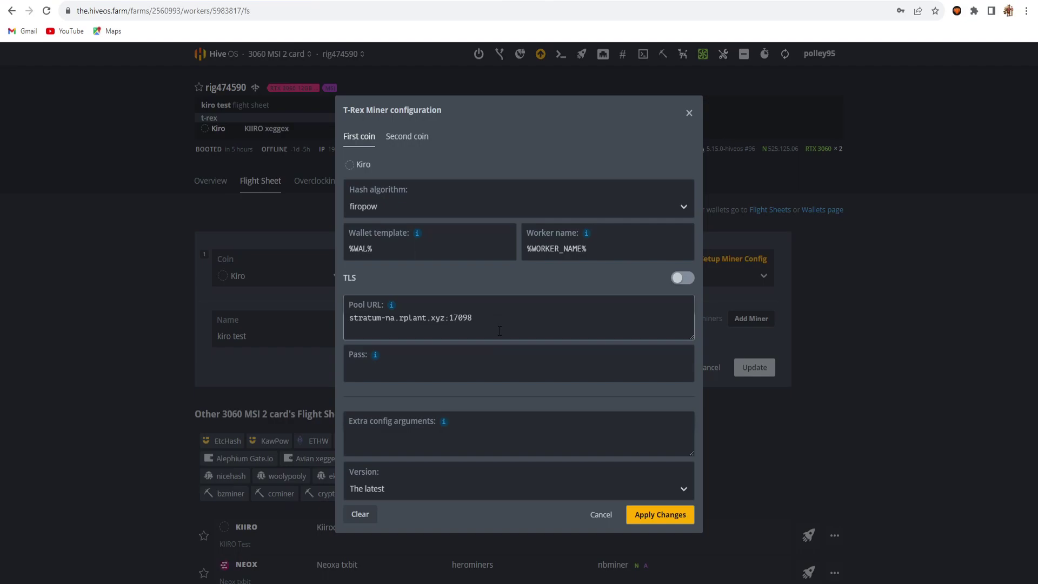
{"action": "left_click_drag", "start_coordinate": [500, 331], "coordinate": [348, 318]}
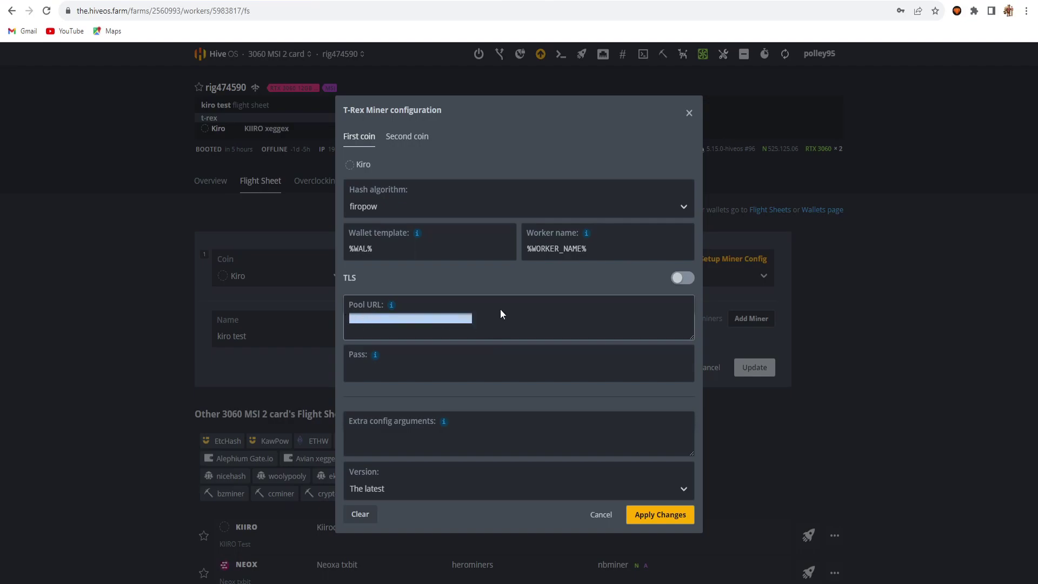
{"action": "left_click", "coordinate": [486, 319]}
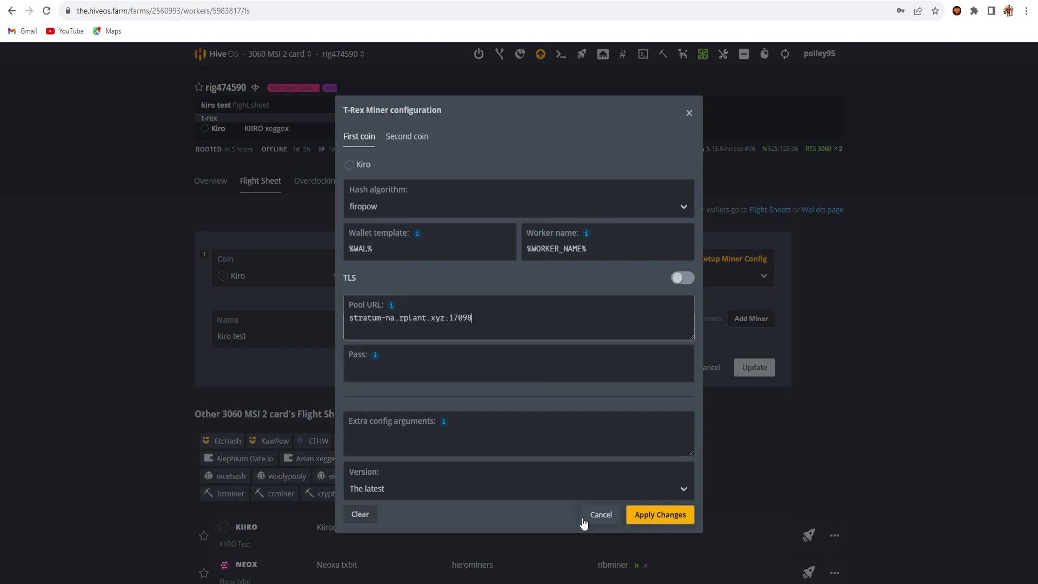
{"action": "left_click", "coordinate": [603, 516]}
{"action": "left_click", "coordinate": [751, 368]}
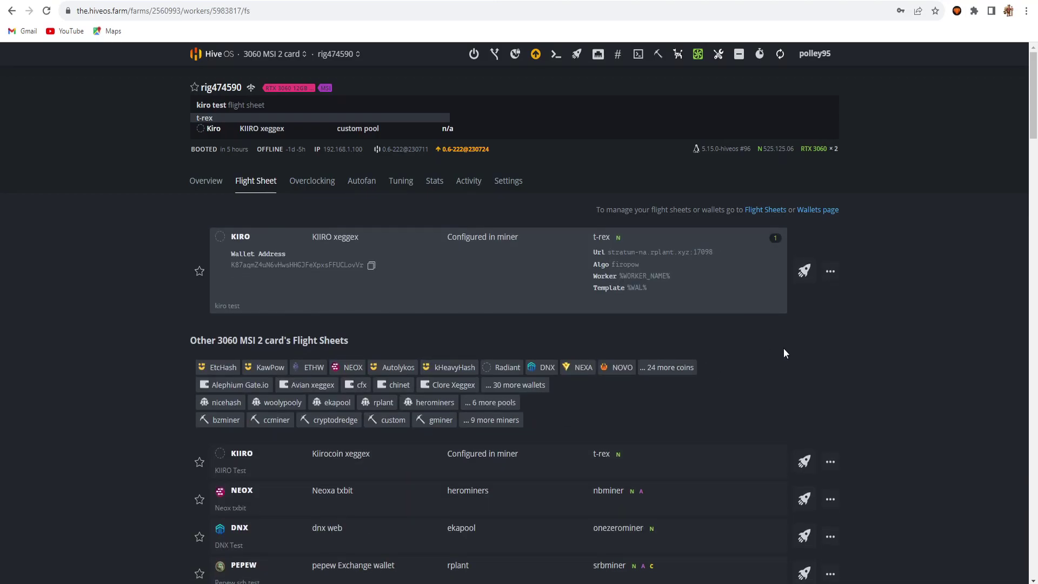
View the worker's overclocking and autofan settings, and return to its overview.
{"action": "left_click", "coordinate": [316, 185]}
{"action": "left_click", "coordinate": [367, 186]}
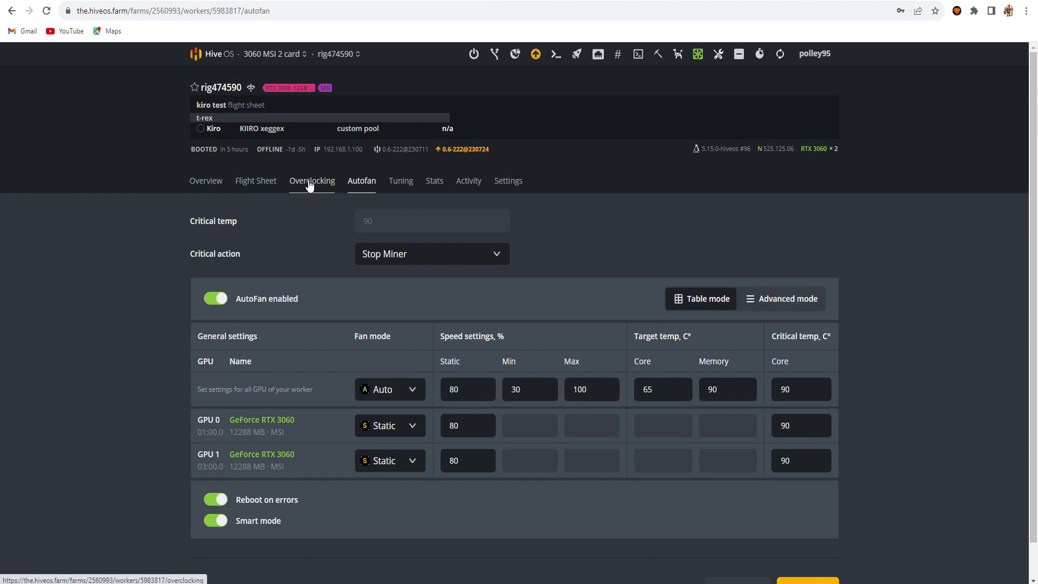
{"action": "left_click", "coordinate": [208, 185]}
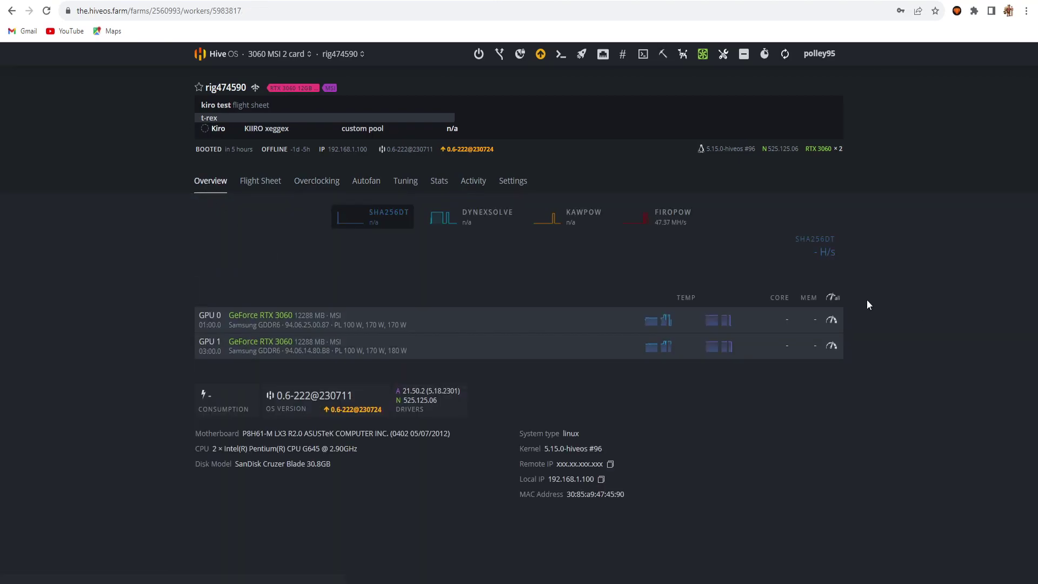
Check hashrate.no's RTX 3060 overclock values and apply a 200 MHz core offset, 2000 MHz memory clock and 130 W power limit to GPU 0.
{"action": "left_click", "coordinate": [831, 319]}
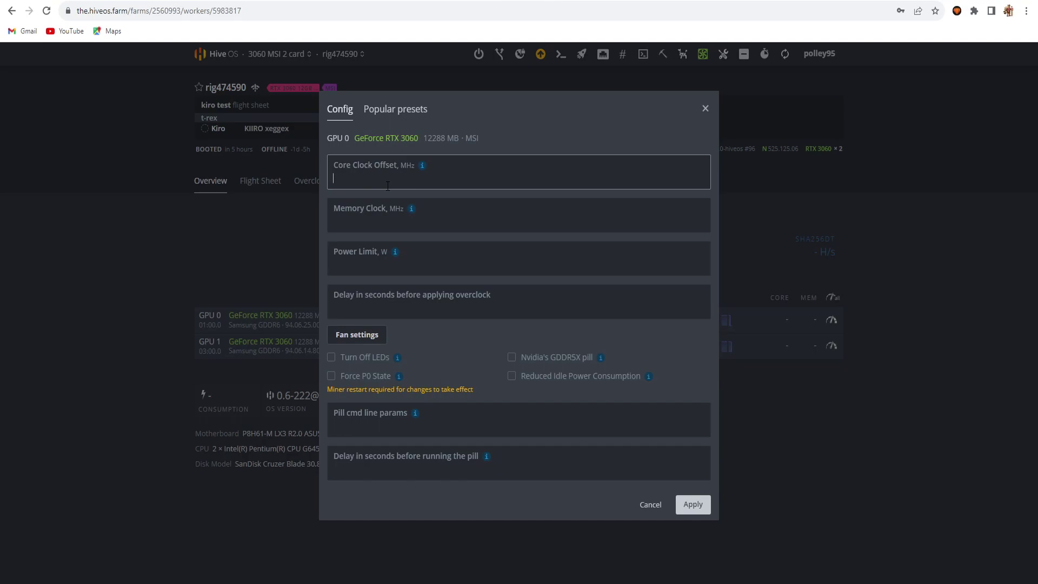
{"action": "key", "text": "ctrl+Tab"}
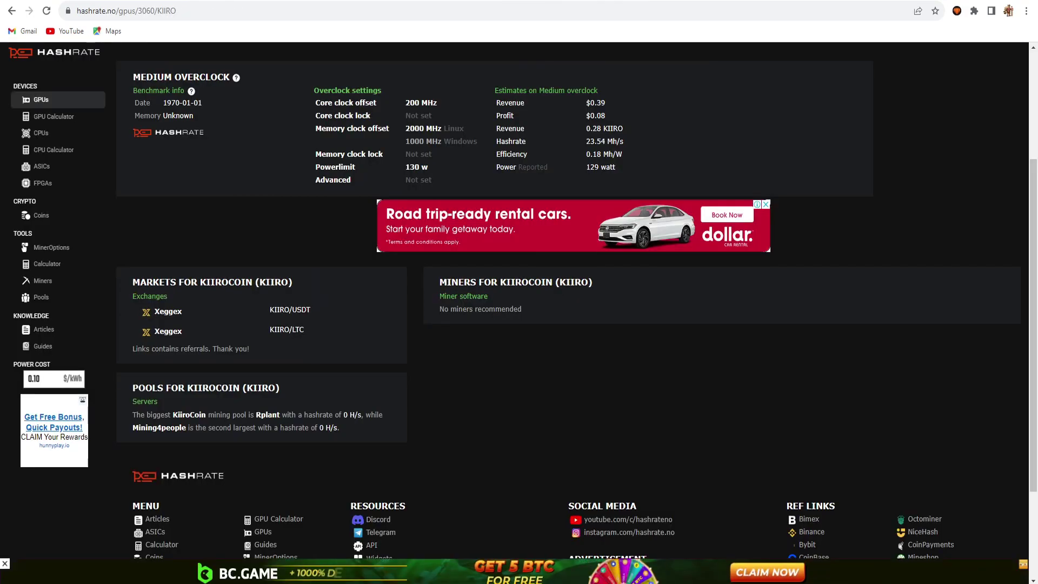
{"action": "scroll", "coordinate": [605, 396], "scroll_direction": "up", "scroll_amount": 3}
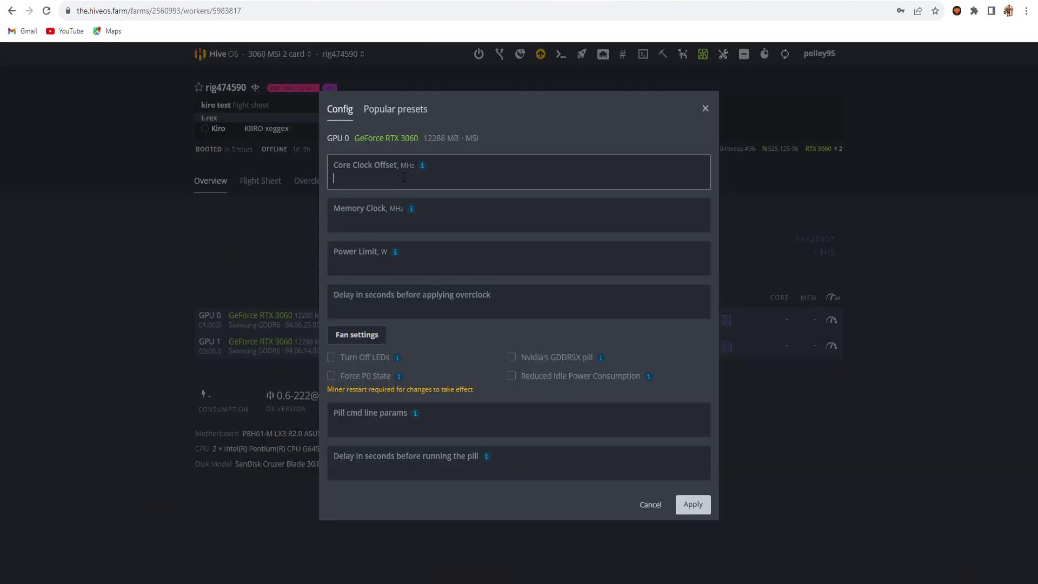
{"action": "type", "text": "200"}
{"action": "left_click", "coordinate": [402, 227]}
{"action": "type", "text": "2000"}
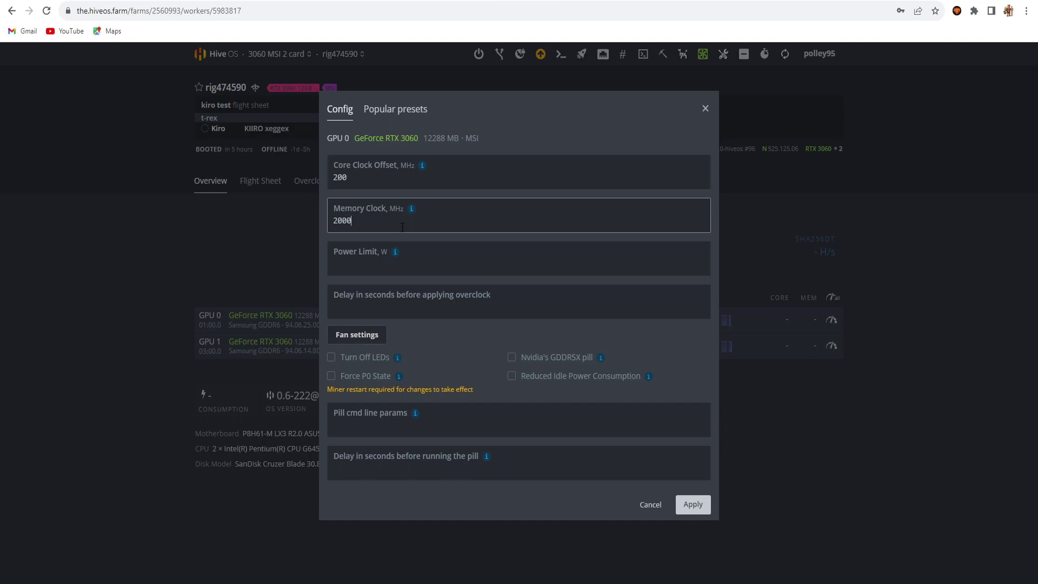
{"action": "left_click", "coordinate": [363, 266]}
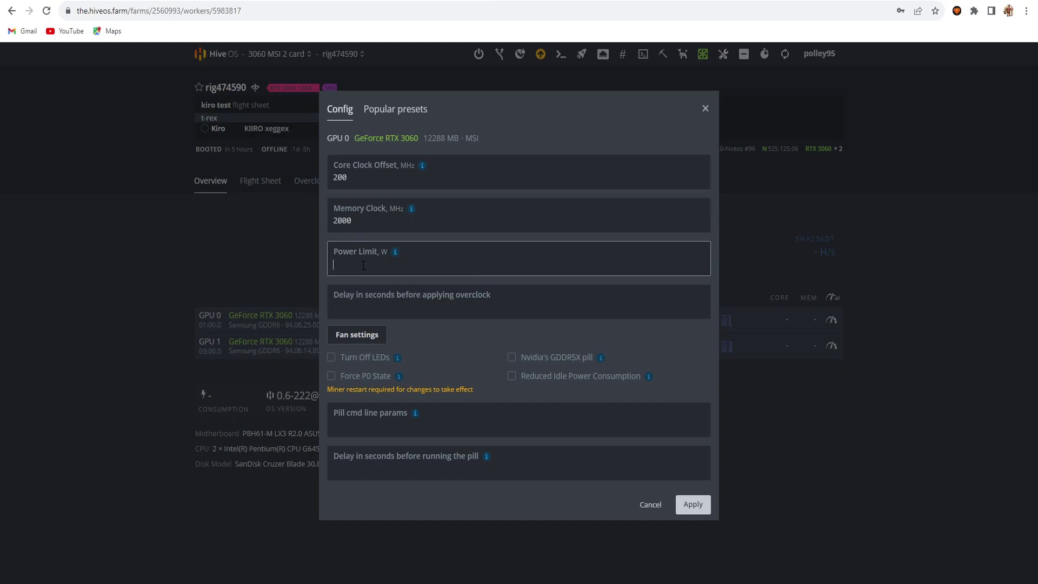
{"action": "type", "text": "130"}
{"action": "left_click", "coordinate": [370, 336]}
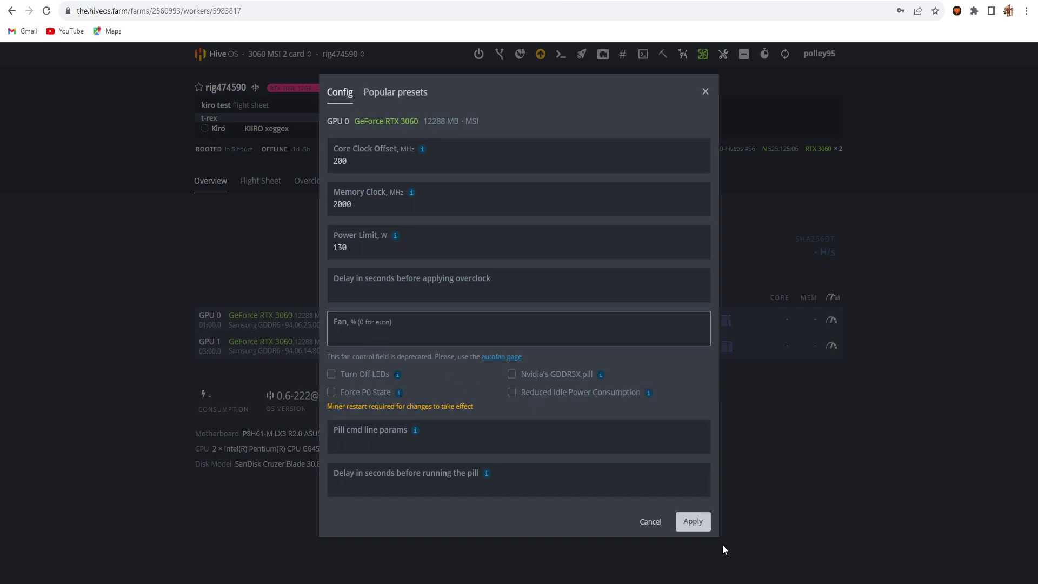
{"action": "left_click", "coordinate": [692, 521]}
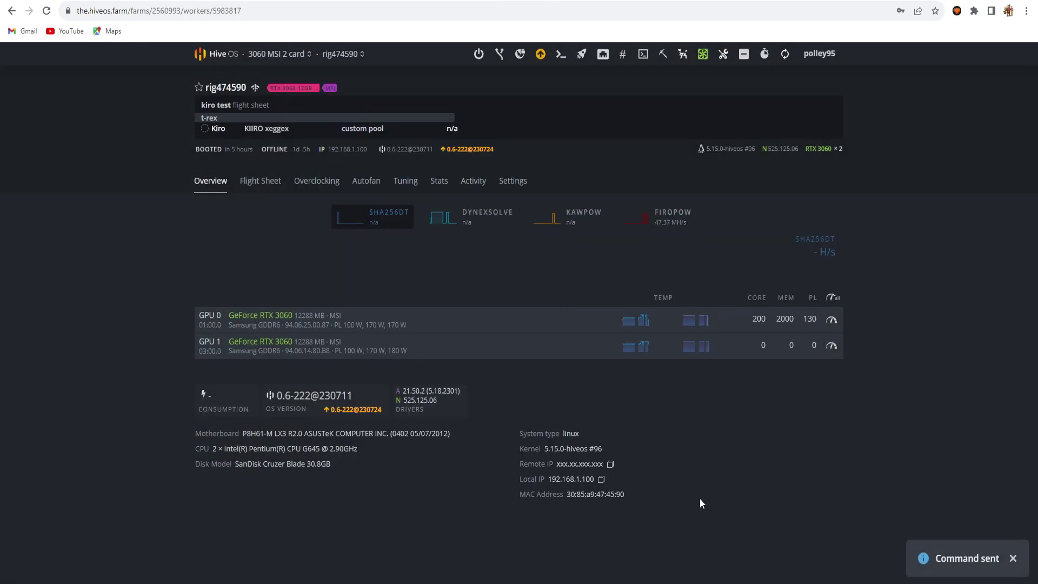
Apply a 200 MHz core clock offset, 2200 MHz memory clock and 140 W power limit to GPU 1, and return to the worker overview.
{"action": "left_click", "coordinate": [832, 346]}
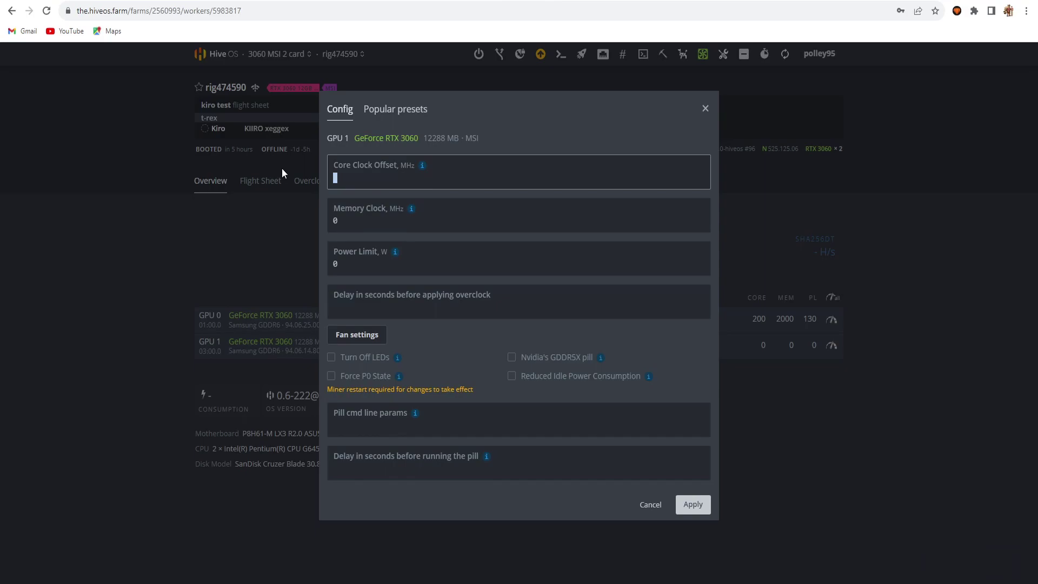
{"action": "type", "text": "200"}
{"action": "left_click", "coordinate": [342, 203]}
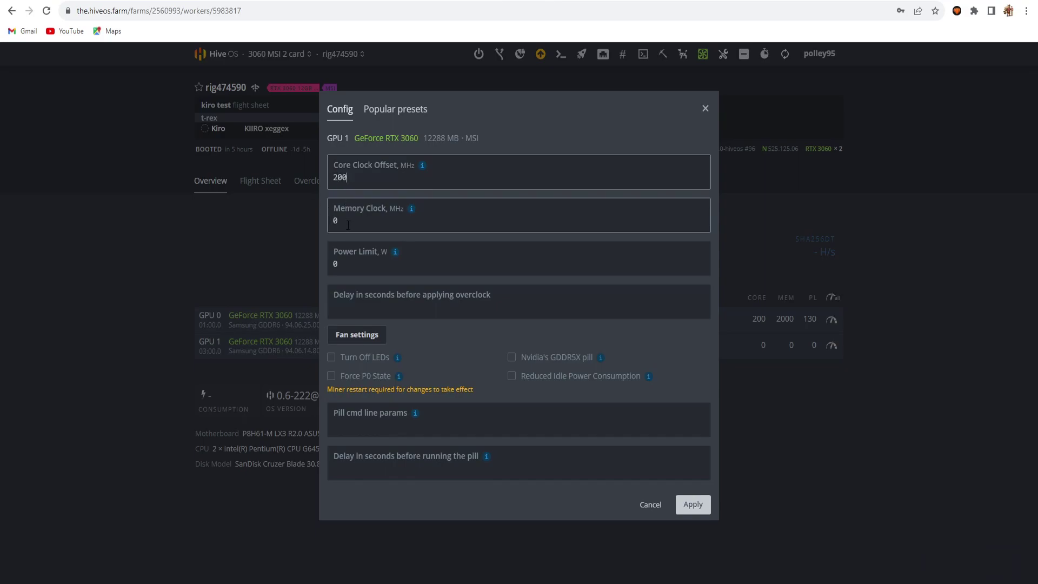
{"action": "type", "text": "2200"}
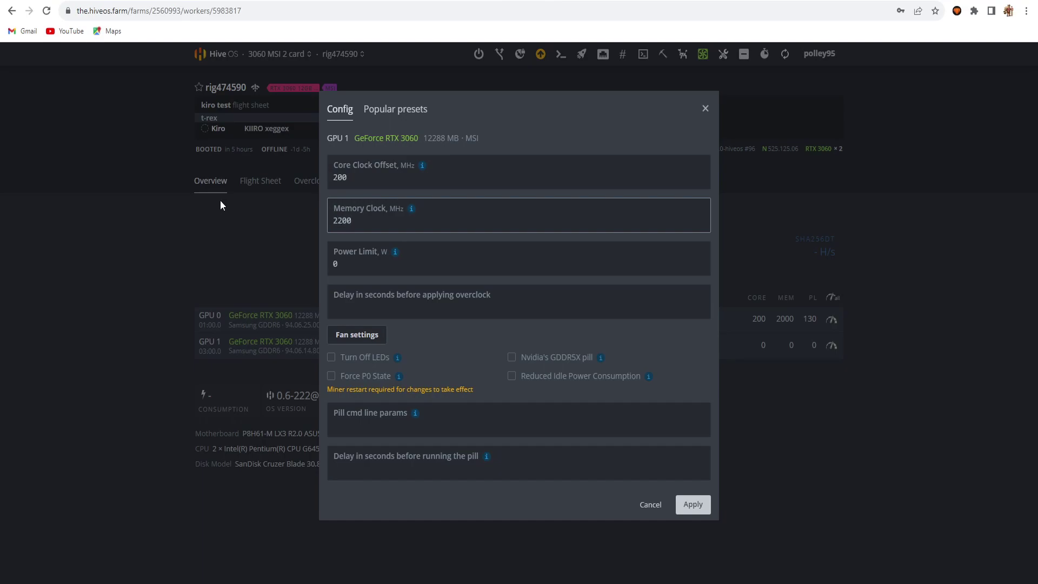
{"action": "key", "text": "Tab"}
{"action": "type", "text": "140"}
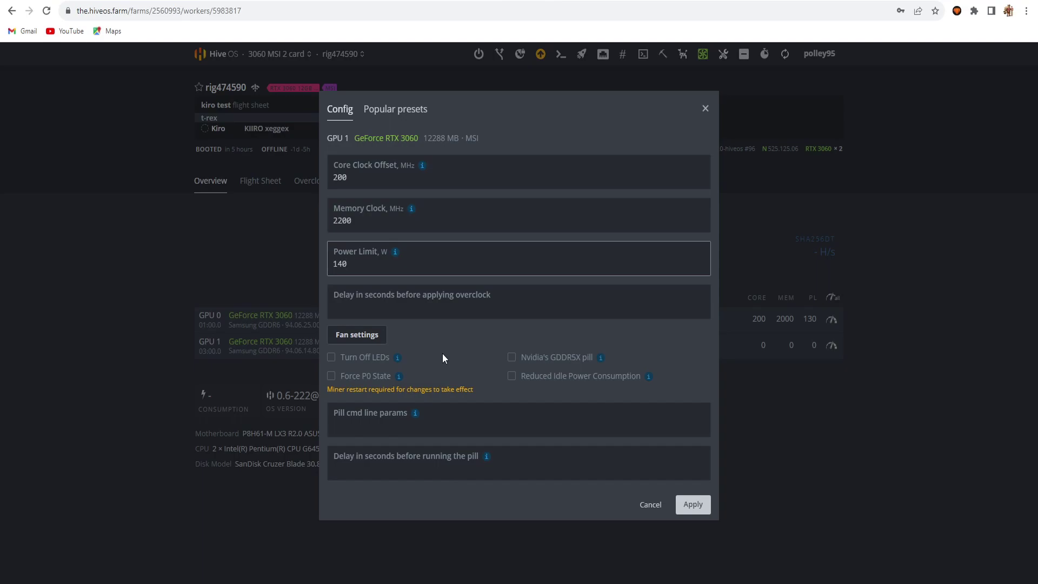
{"action": "left_click", "coordinate": [376, 341]}
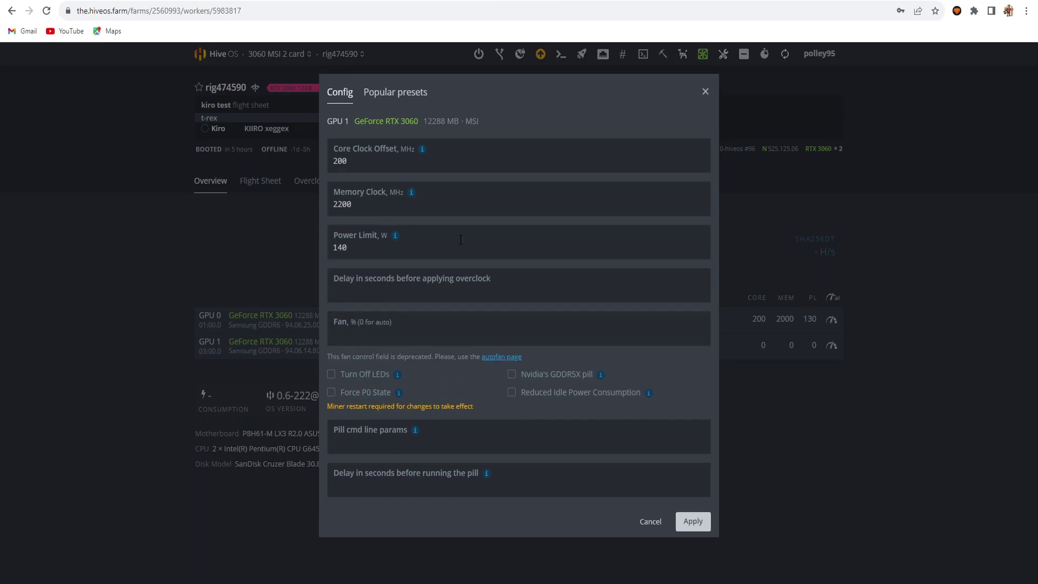
{"action": "left_click", "coordinate": [693, 522]}
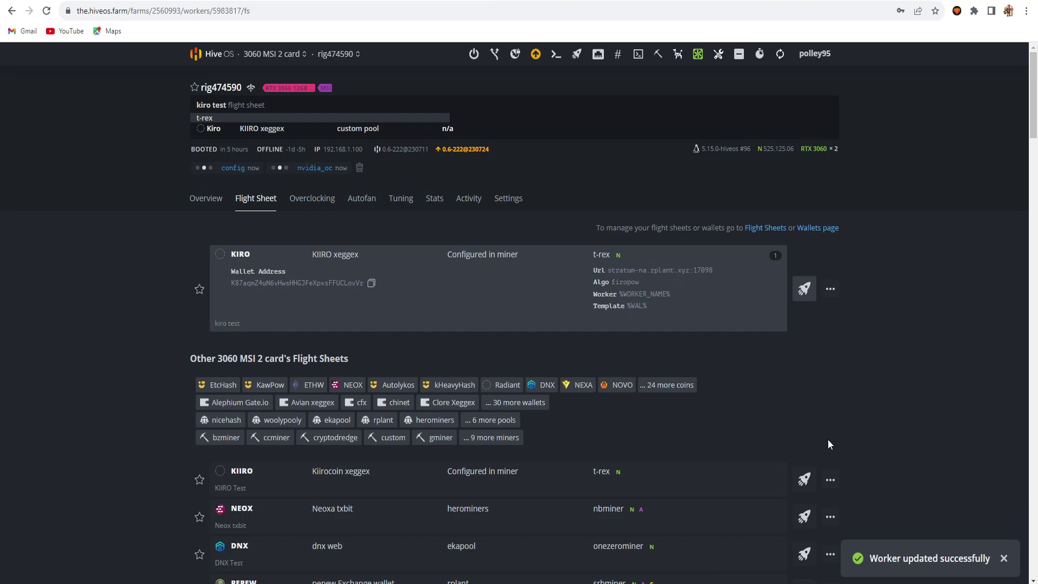
{"action": "left_click", "coordinate": [211, 203]}
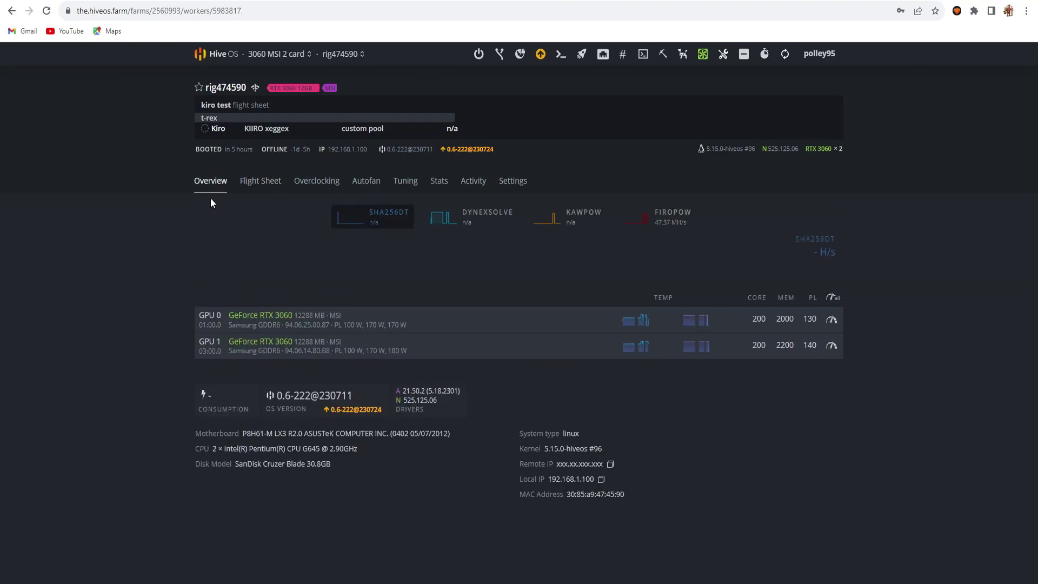